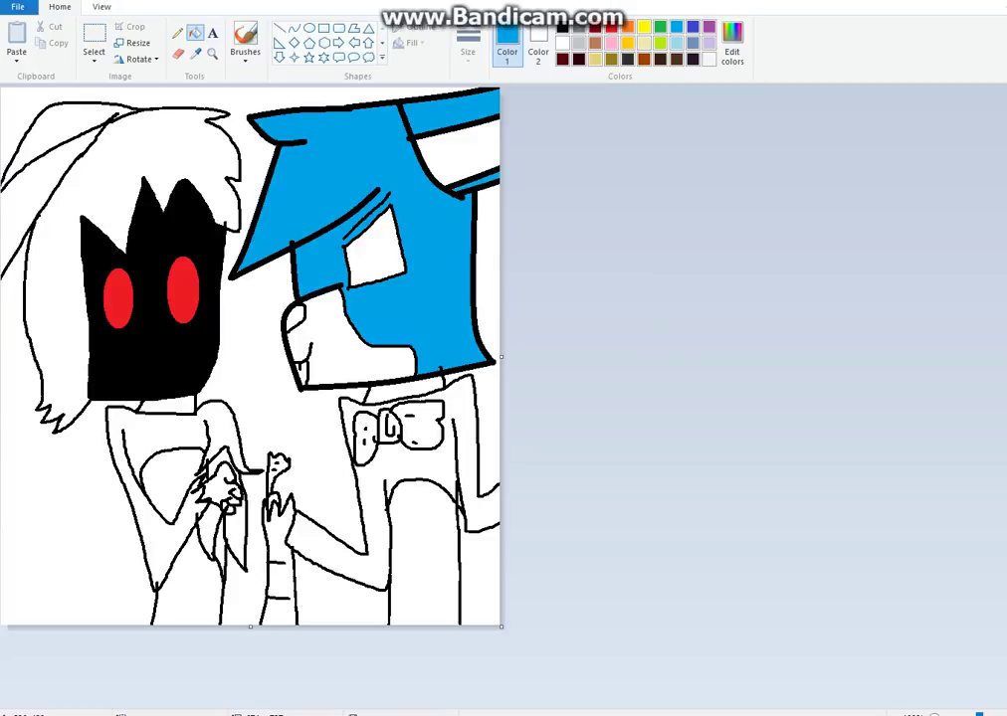
# Step: Fill the blue rabbit's torso and arms with blue, and the faceless rabbit's hair, ear and upper body with purple
pyautogui.click(445, 466)
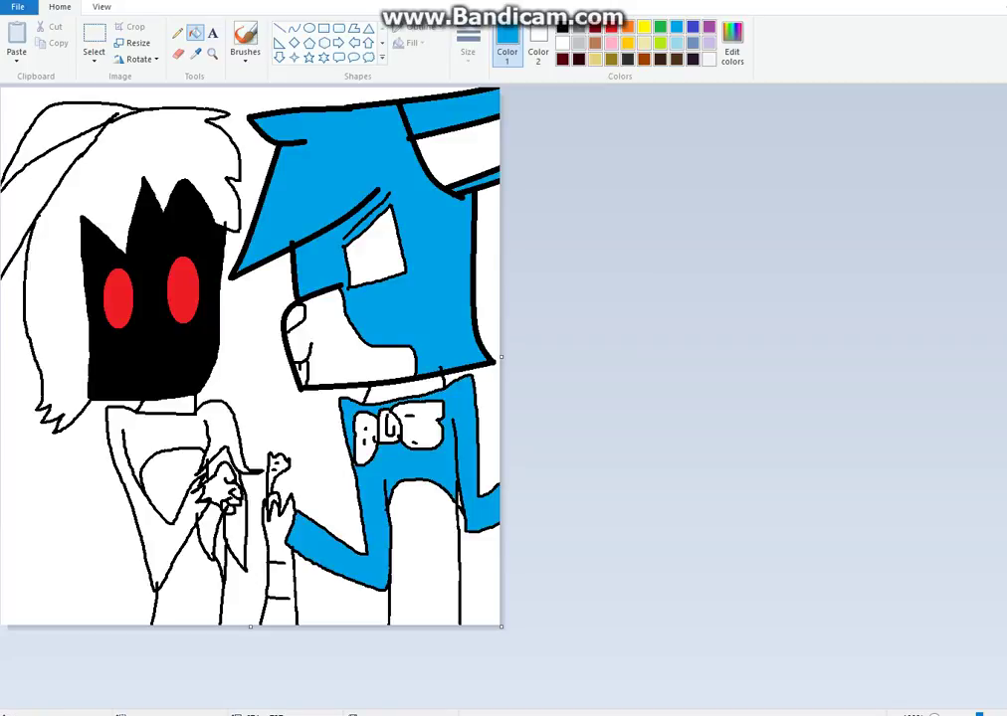
pyautogui.click(709, 27)
pyautogui.click(140, 149)
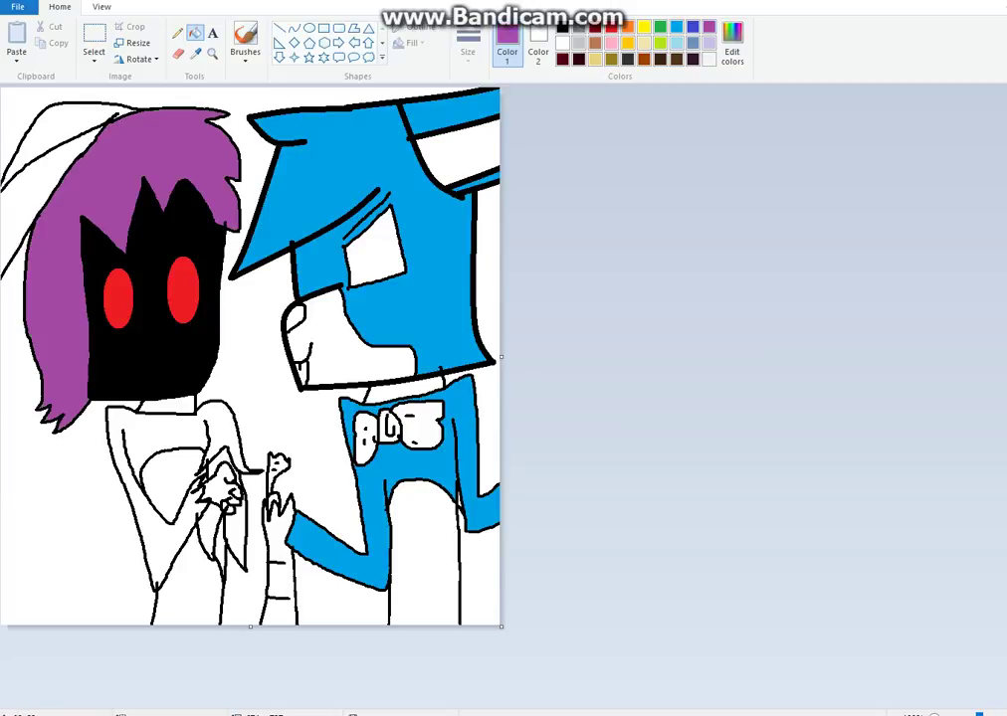
pyautogui.click(67, 124)
pyautogui.click(124, 467)
pyautogui.click(189, 597)
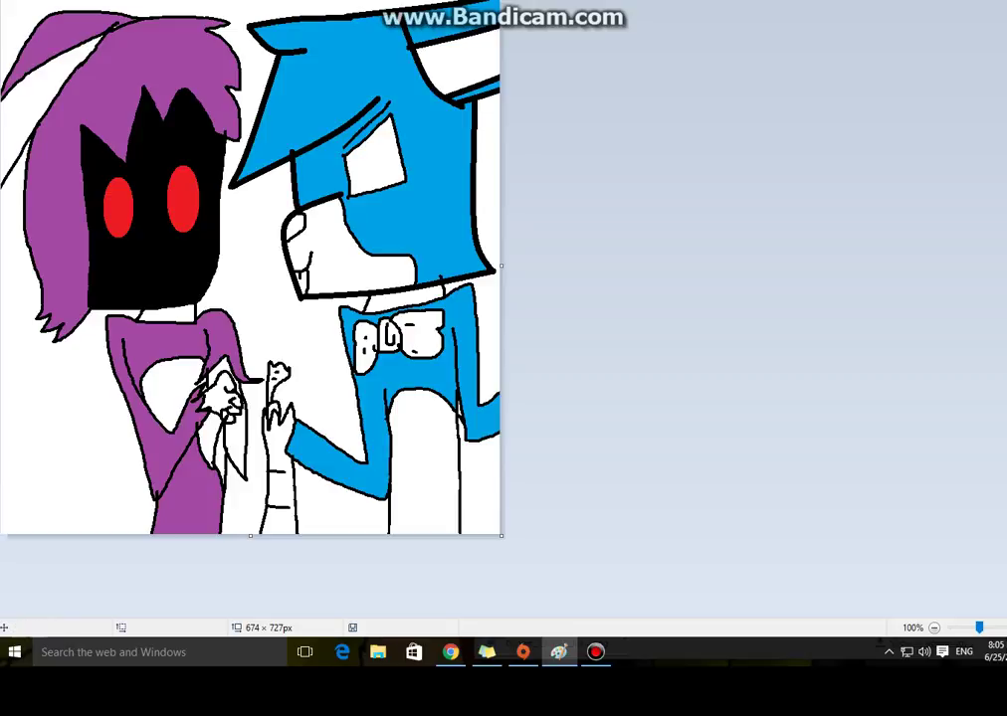
pyautogui.hotkey('ctrl', 'z')
pyautogui.click(221, 455)
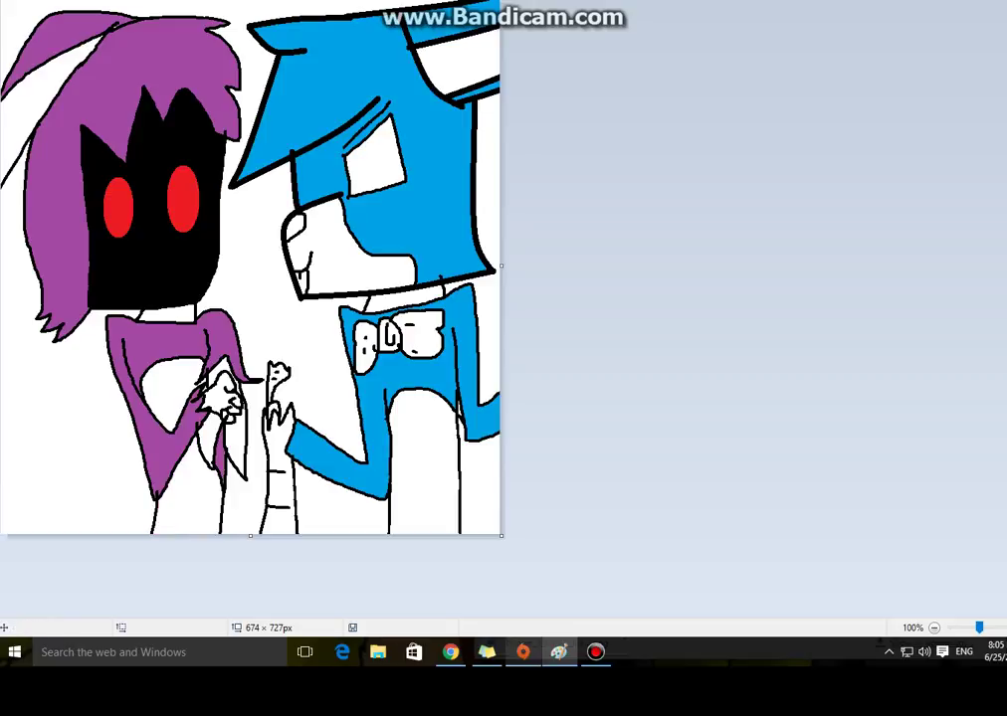
# Step: Switch to Chrome, play the "BONNIE'S MIXTAPE" YouTube video and return to the Paint drawing
pyautogui.click(451, 652)
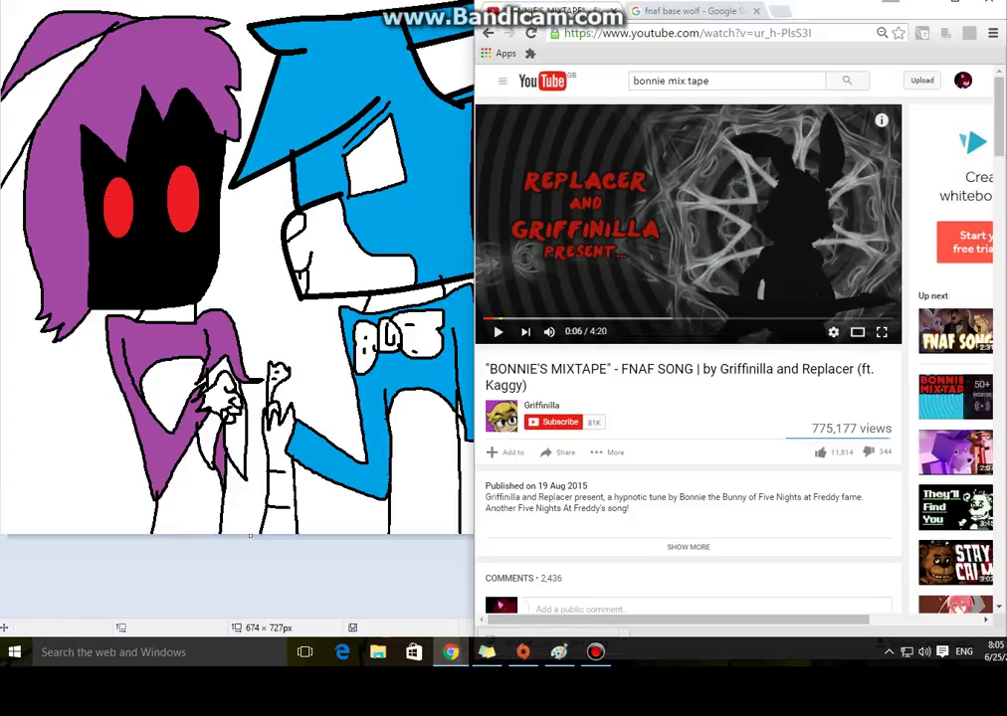
pyautogui.click(688, 225)
pyautogui.hotkey('alt', 'Tab')
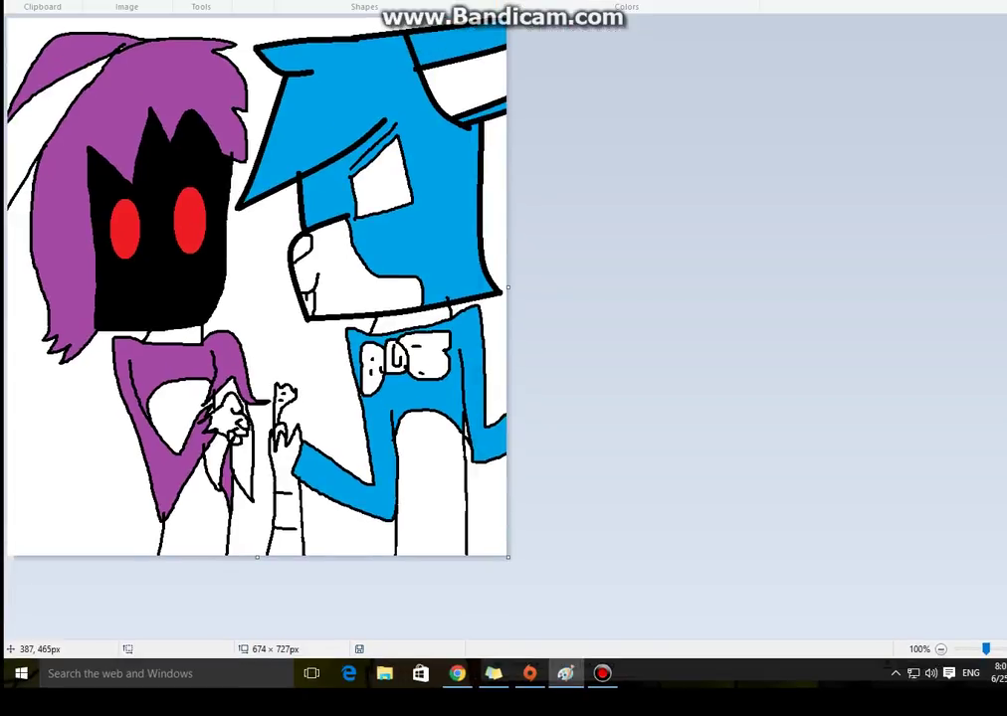
# Step: Fill the purple rabbit's belly and inner ear with lavender, and both characters' necks with grey
pyautogui.click(193, 481)
pyautogui.click(35, 99)
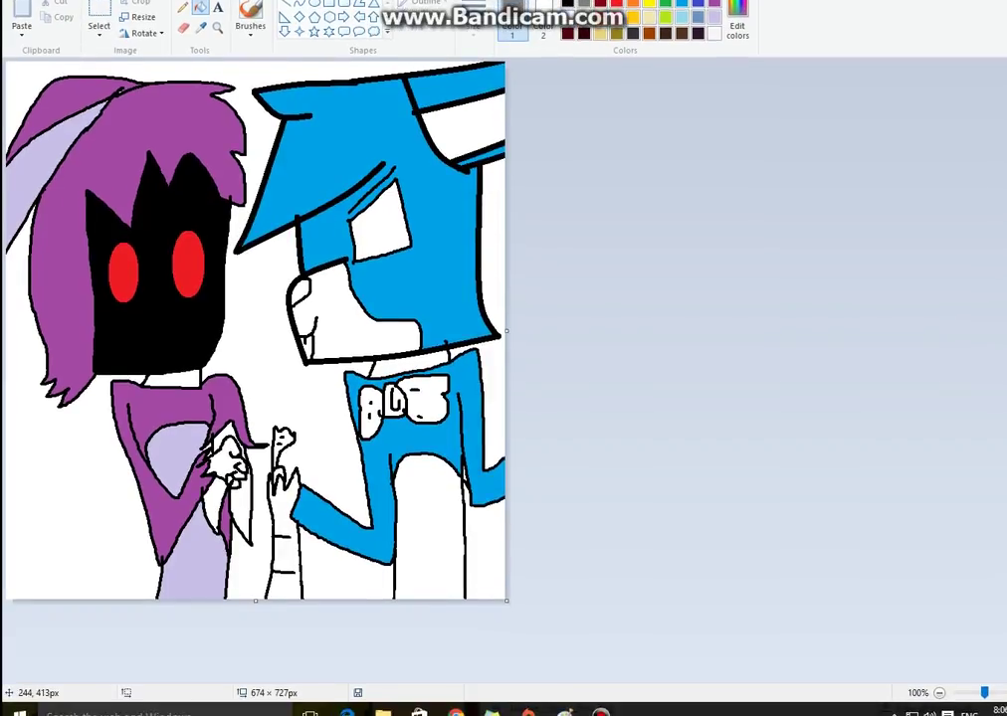
pyautogui.click(182, 383)
pyautogui.click(386, 365)
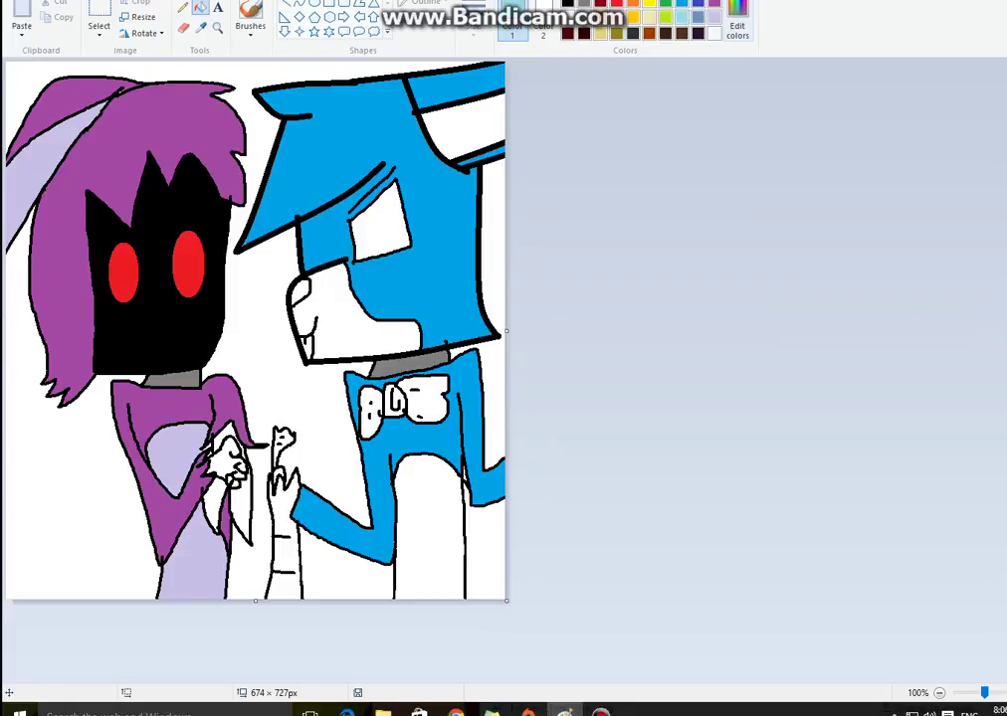
# Step: Mix a pale blue (204, 236, 244), fill the blue rabbit's muzzle, inner ear and belly with it, and fill its nose black
pyautogui.click(737, 22)
pyautogui.moveTo(679, 264); pyautogui.dragTo(678, 249)
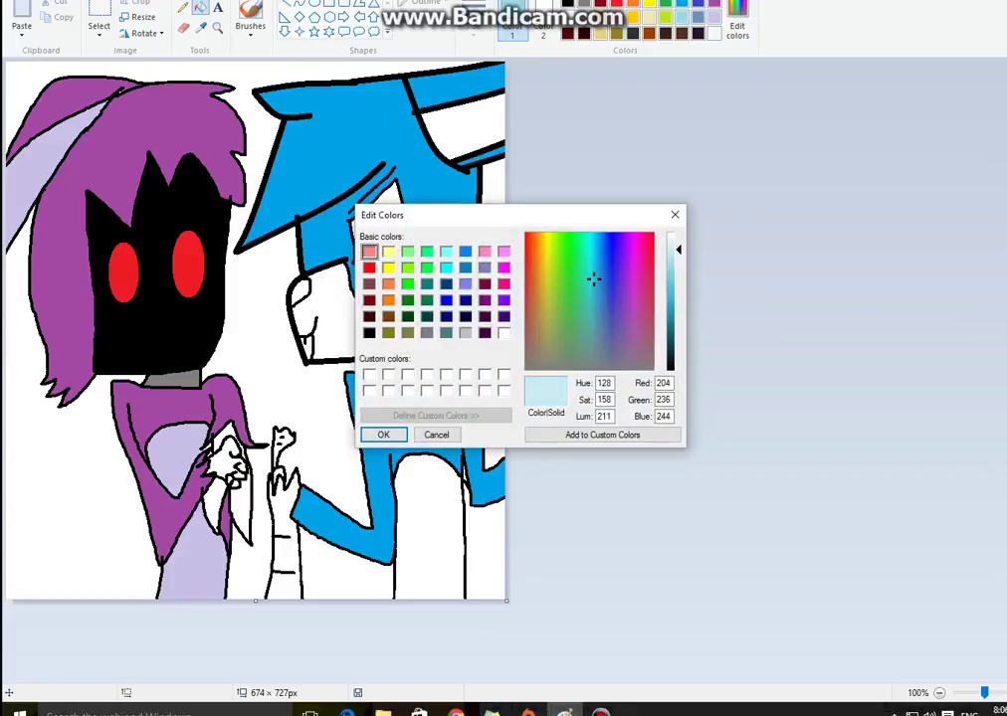
pyautogui.click(383, 435)
pyautogui.click(348, 313)
pyautogui.click(458, 129)
pyautogui.click(428, 518)
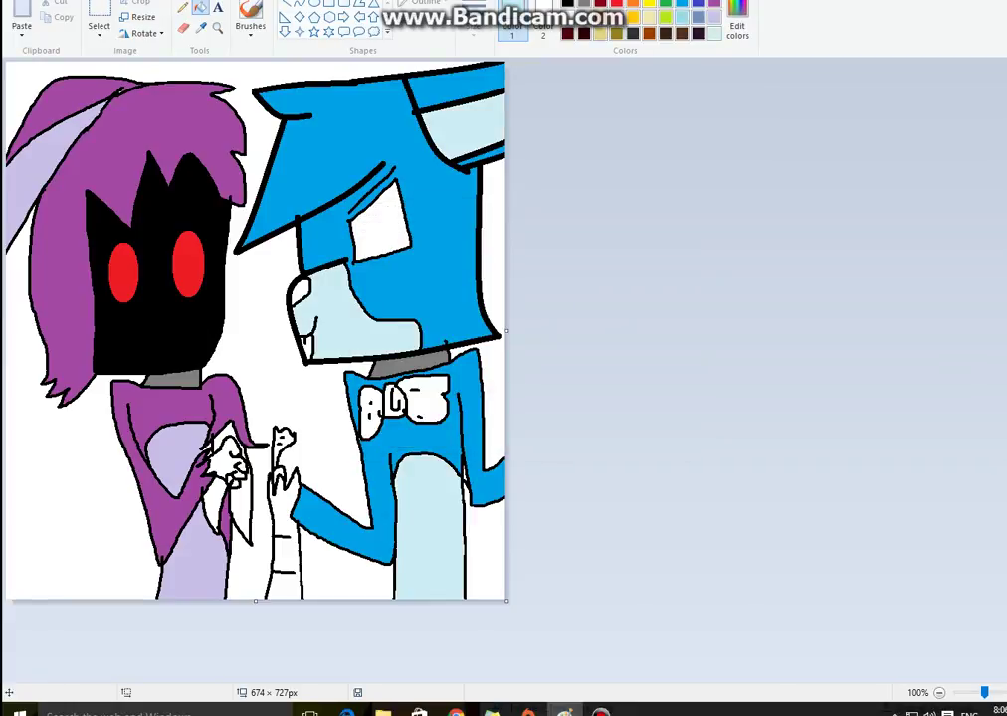
pyautogui.click(568, 3)
pyautogui.click(300, 290)
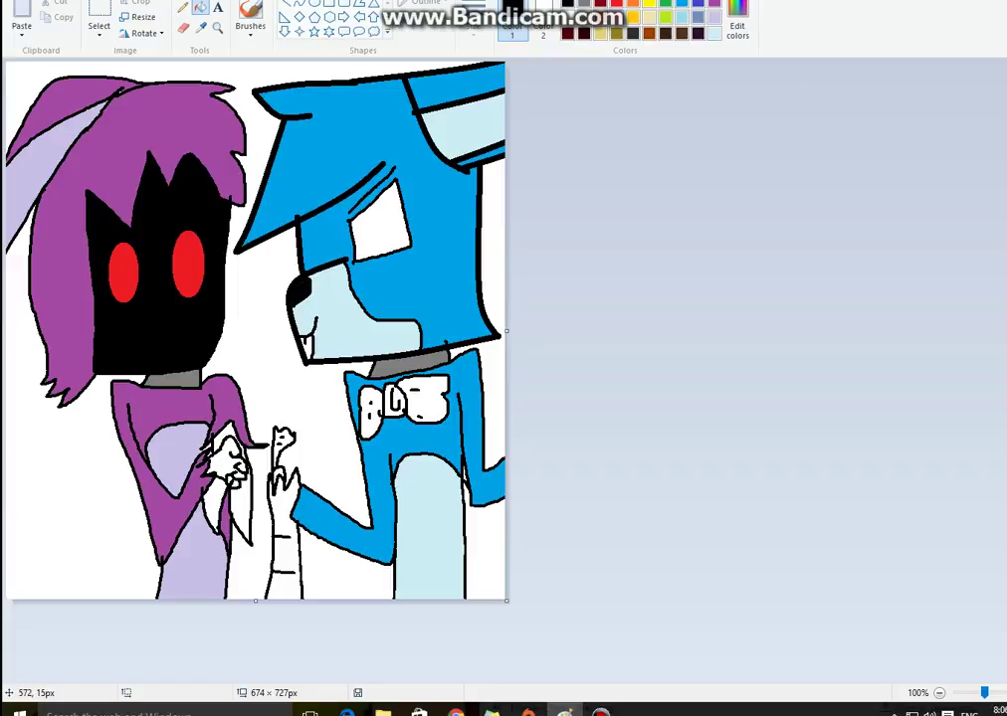
pyautogui.click(183, 8)
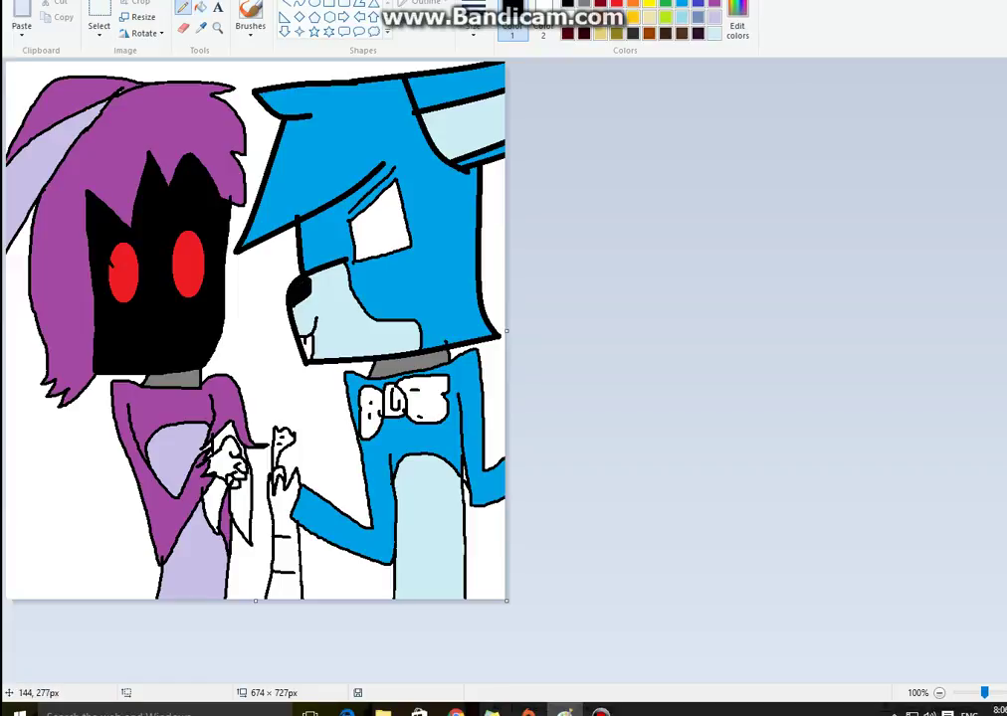
pyautogui.moveTo(112, 266); pyautogui.dragTo(204, 263)
pyautogui.click(201, 8)
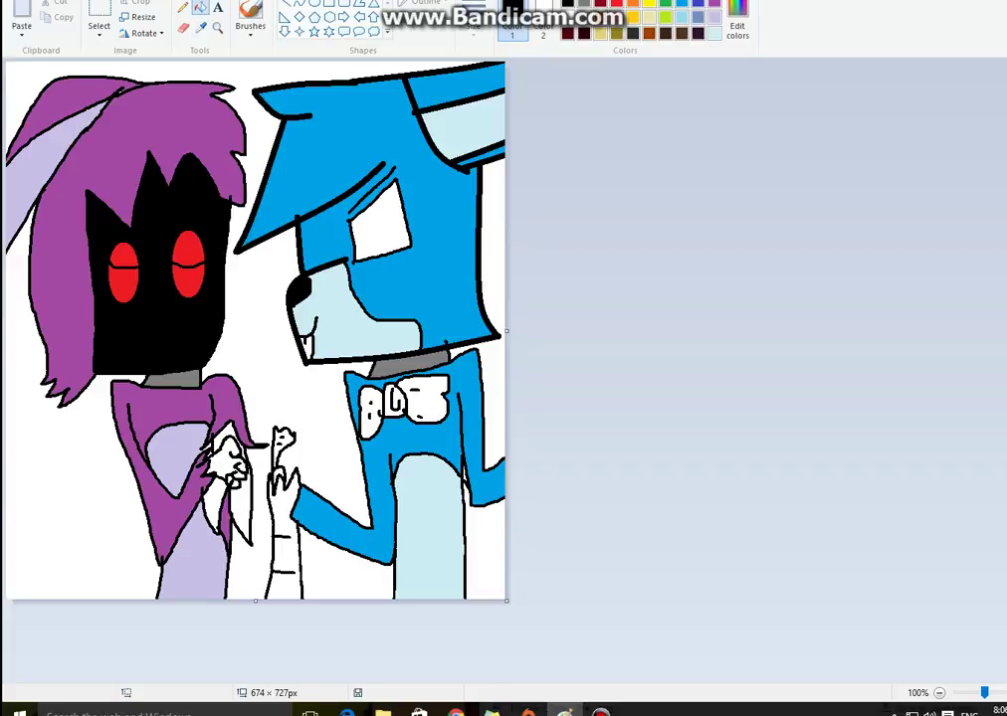
pyautogui.click(188, 249)
pyautogui.click(124, 256)
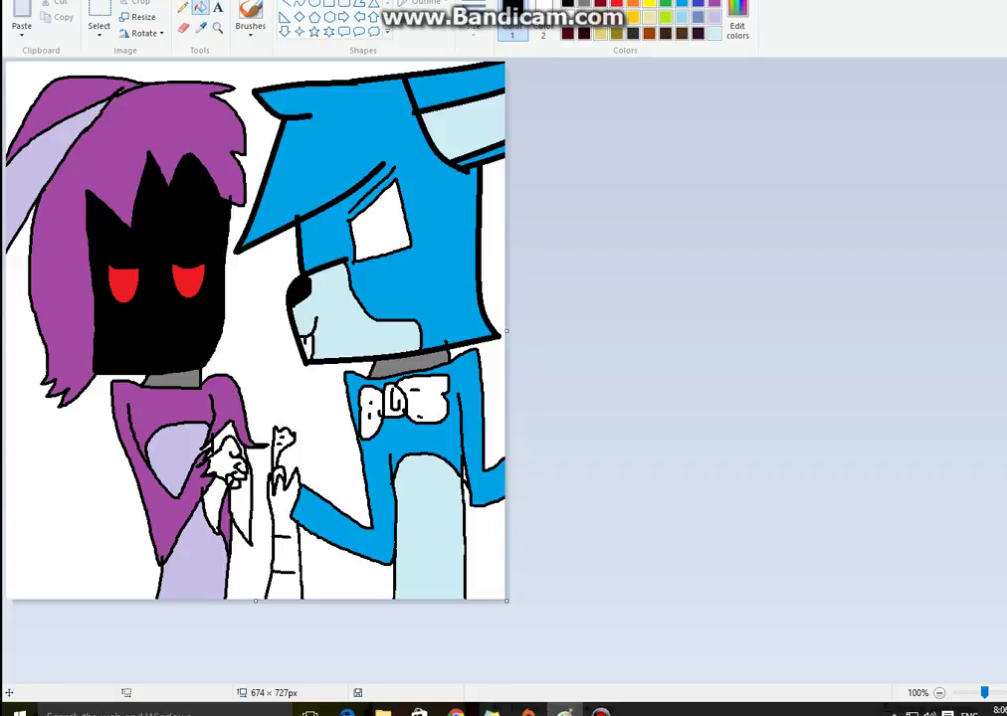
pyautogui.hotkey('ctrl', 'z')
pyautogui.hotkey('ctrl', 'z')
pyautogui.hotkey('ctrl', 'z')
pyautogui.hotkey('ctrl', 'z')
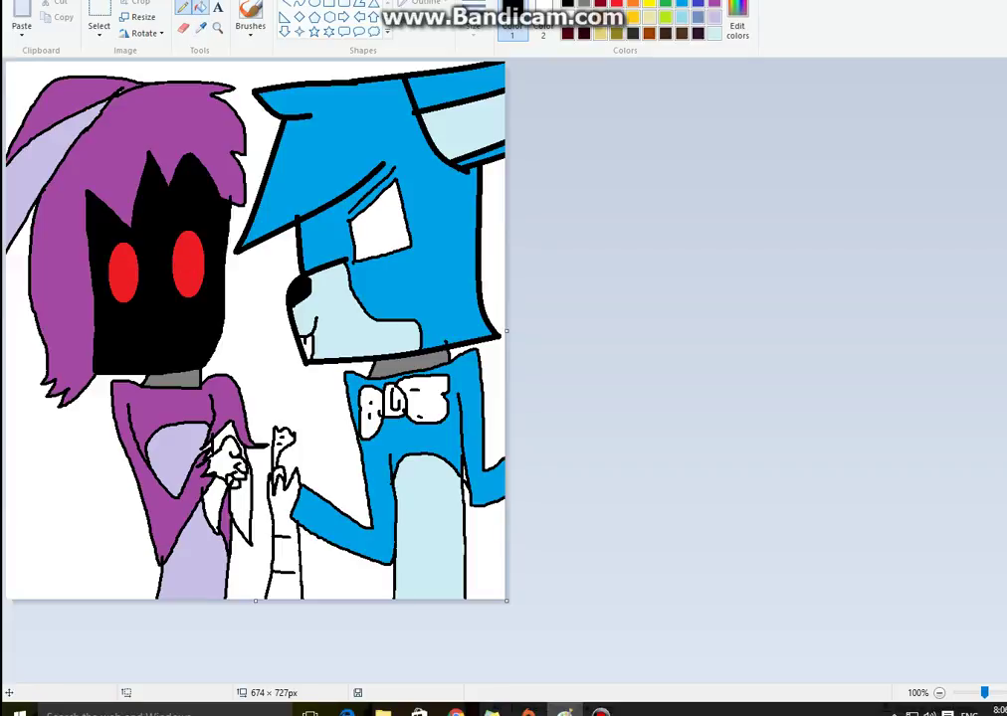
# Step: Give both red eyes slanted, half-closed black eyelids filled above the line, and trim the lower edge of the eye nearer the blue rabbit
pyautogui.click(182, 8)
pyautogui.moveTo(109, 271); pyautogui.dragTo(204, 266)
pyautogui.click(201, 8)
pyautogui.click(189, 246)
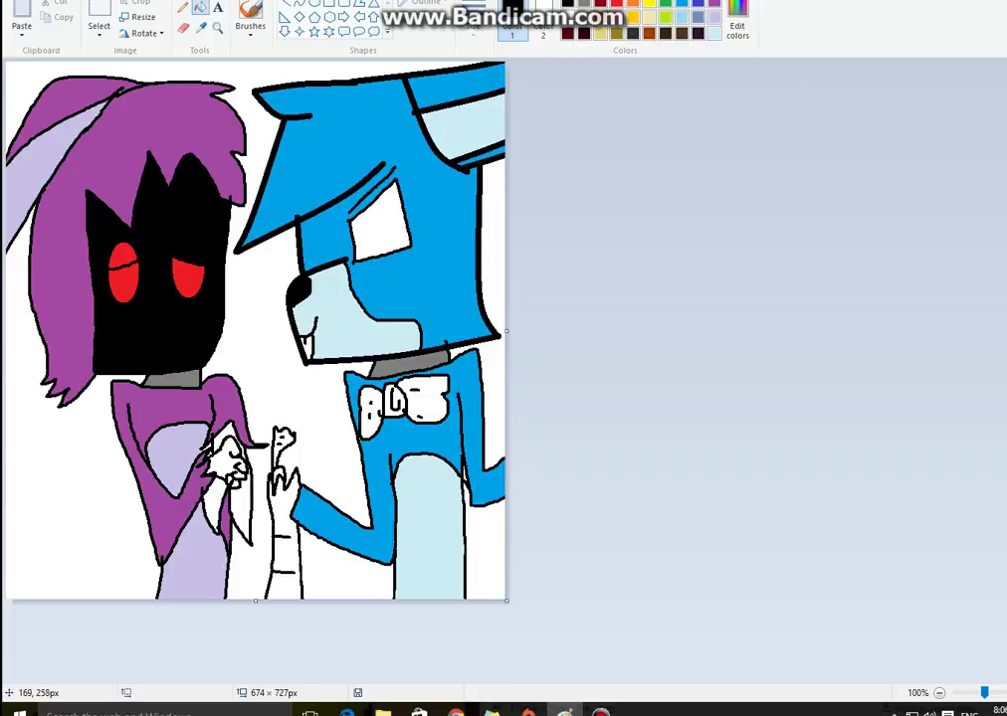
pyautogui.click(130, 254)
pyautogui.click(182, 8)
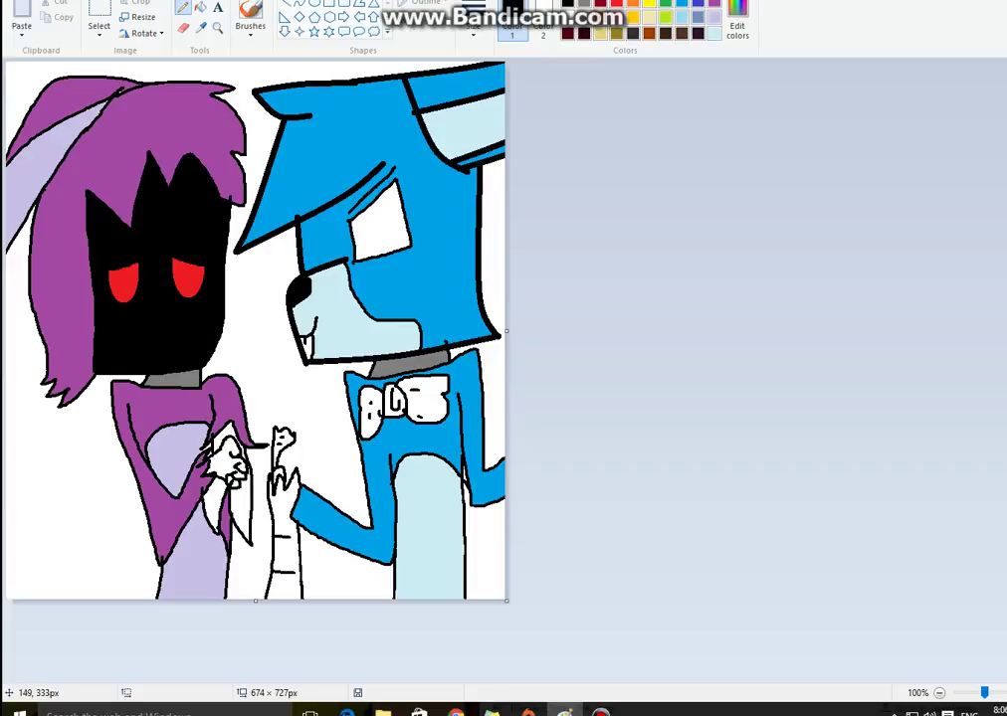
pyautogui.moveTo(177, 293); pyautogui.dragTo(196, 297)
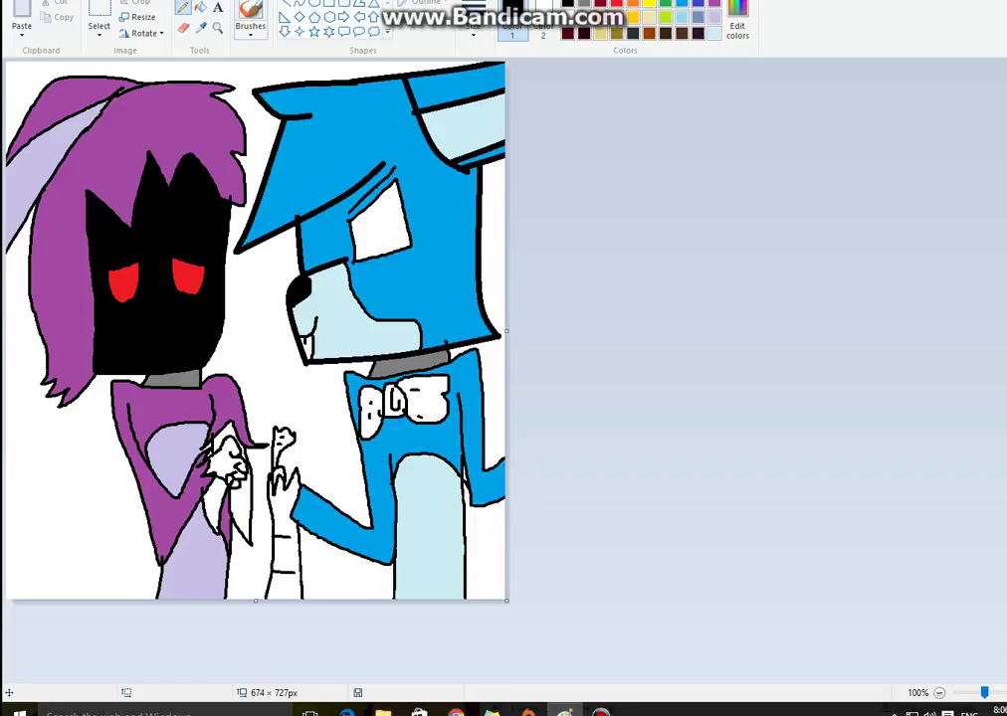
# Step: Fill the two pointed shapes hanging below the purple rabbit's hand with green and the small shape above the hand with dark blue
pyautogui.click(200, 6)
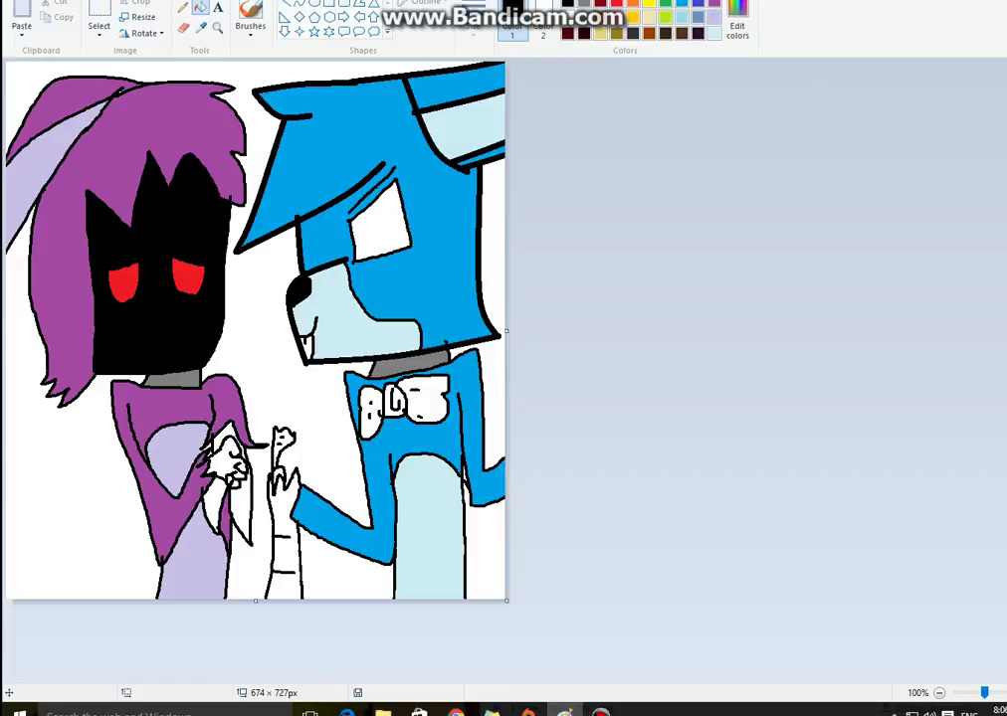
pyautogui.click(665, 4)
pyautogui.click(240, 505)
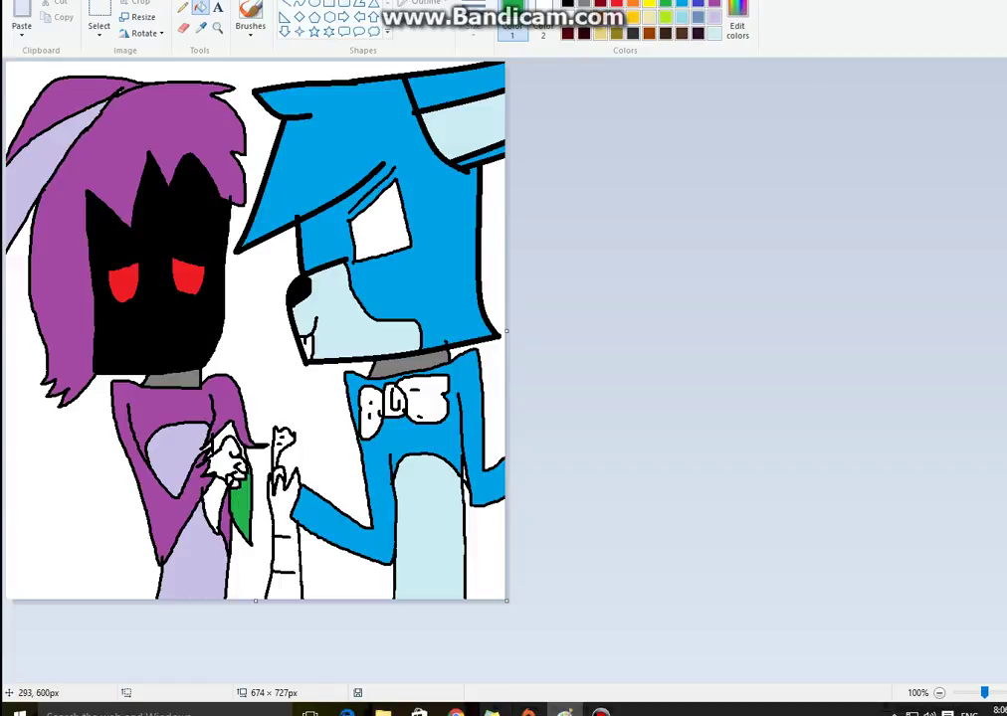
pyautogui.click(216, 502)
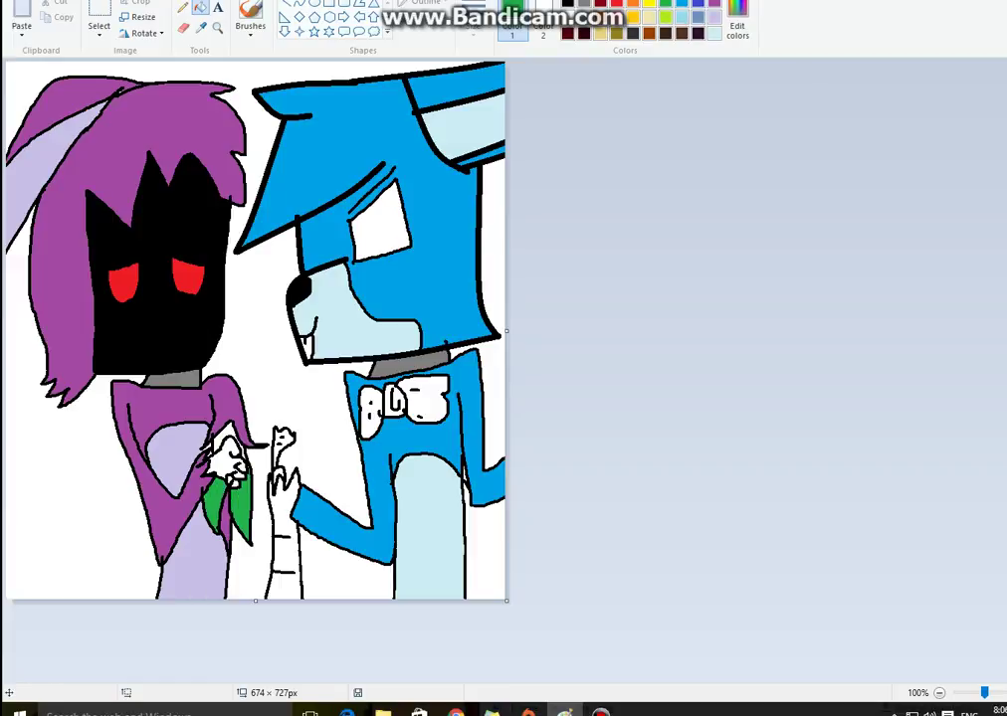
pyautogui.click(225, 437)
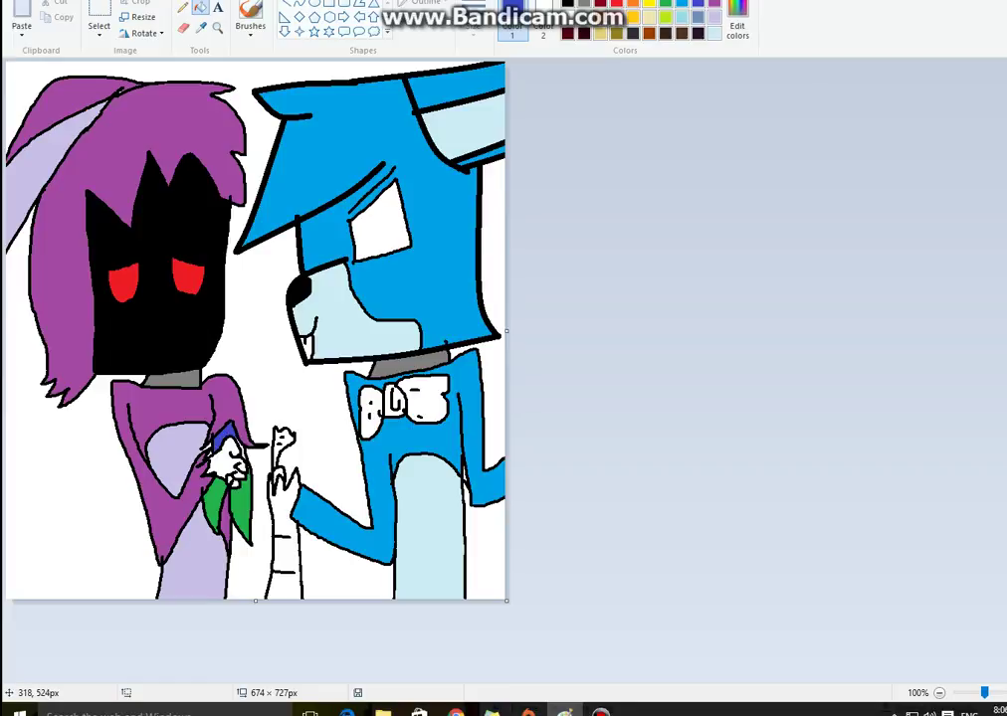
# Step: Fill the purple rabbit's exposed hand and the bare end of the detached arm with grey
pyautogui.click(583, 4)
pyautogui.click(224, 463)
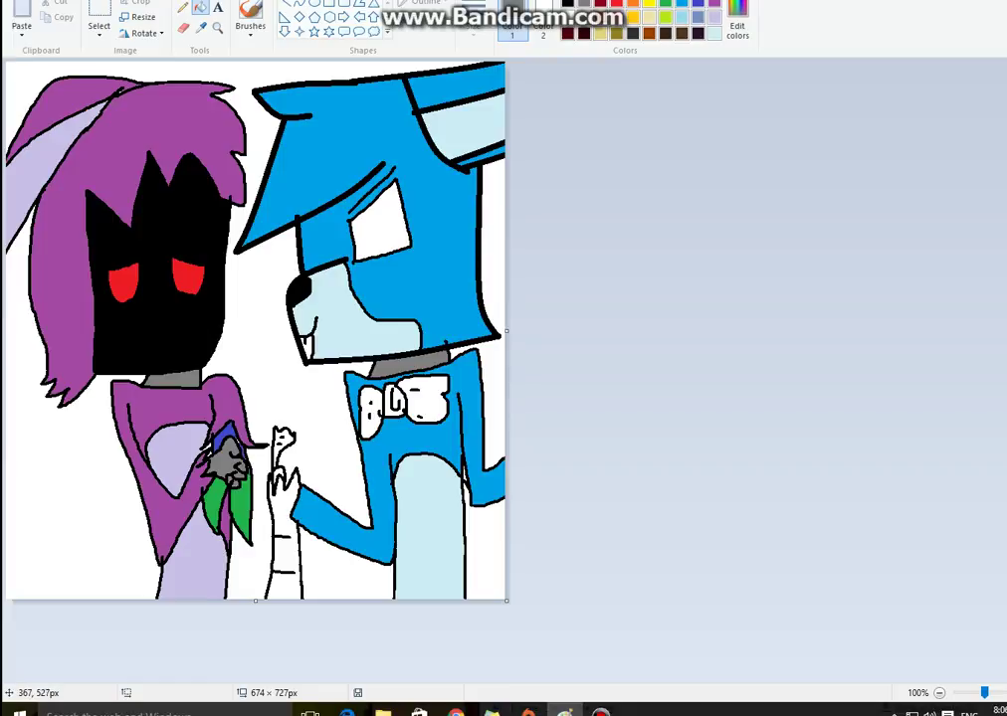
pyautogui.click(281, 436)
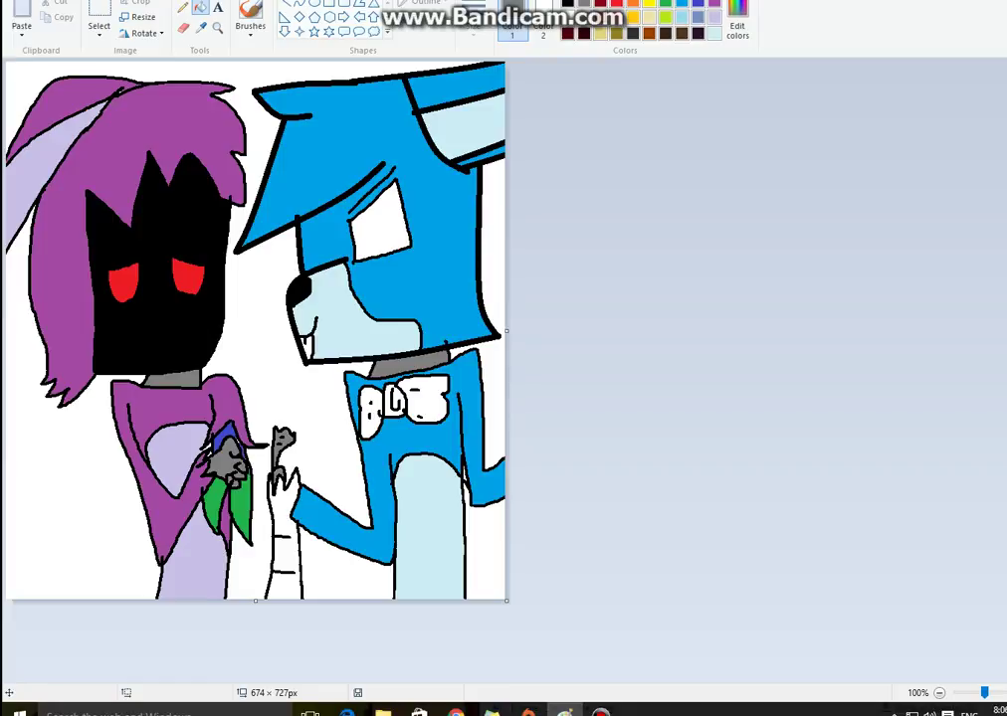
# Step: Fill the rest of the detached arm with purple and the blue rabbit's bow tie with red
pyautogui.click(284, 527)
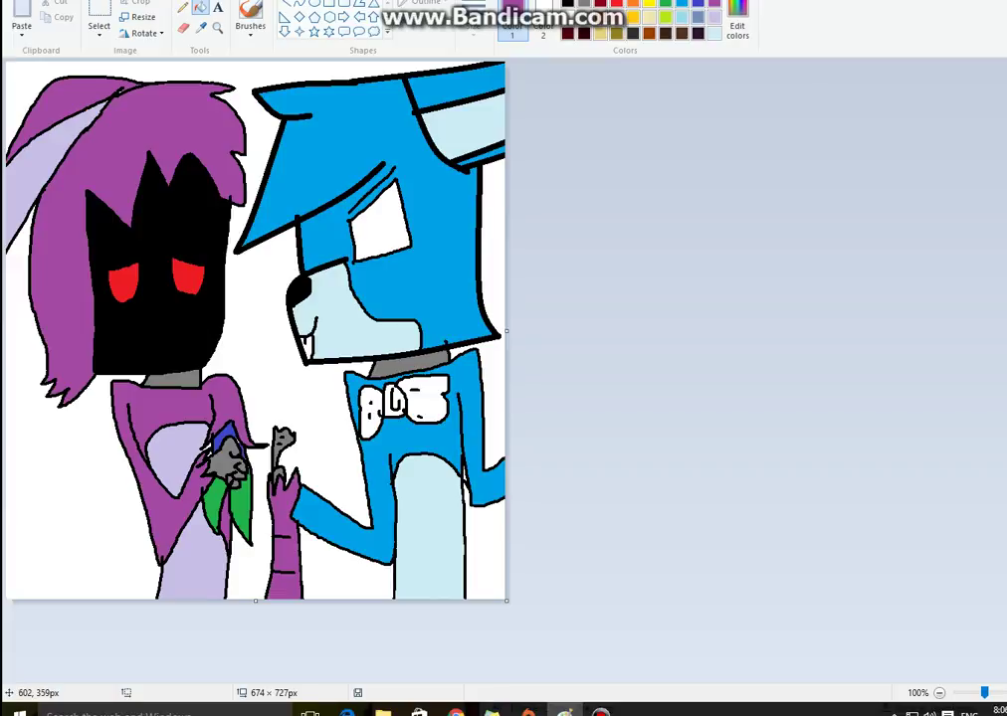
pyautogui.click(406, 404)
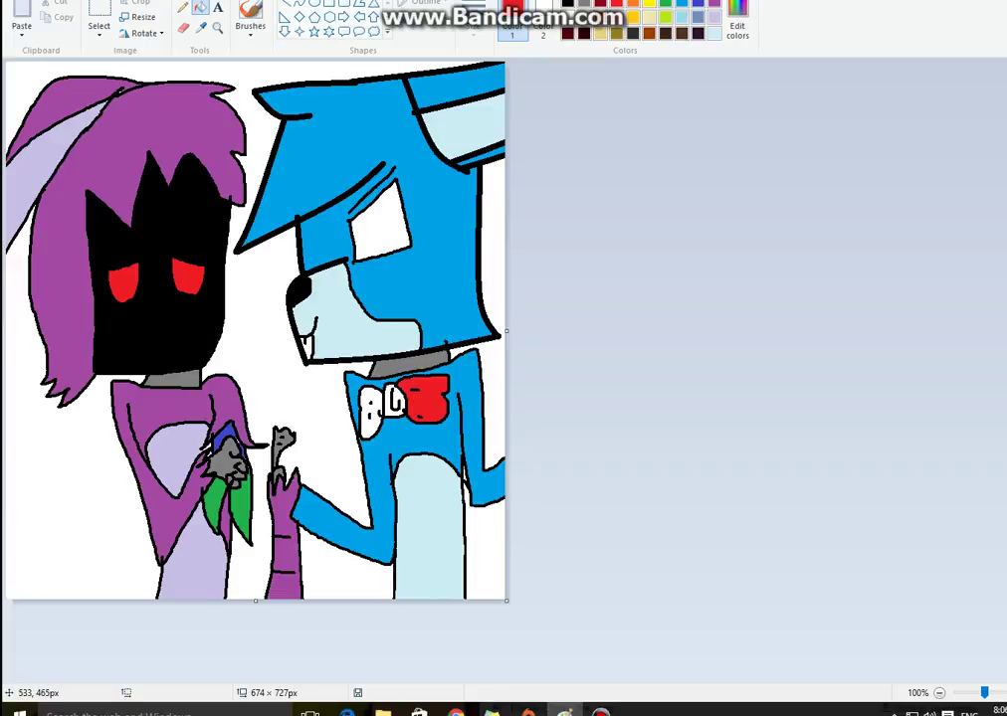
pyautogui.click(370, 408)
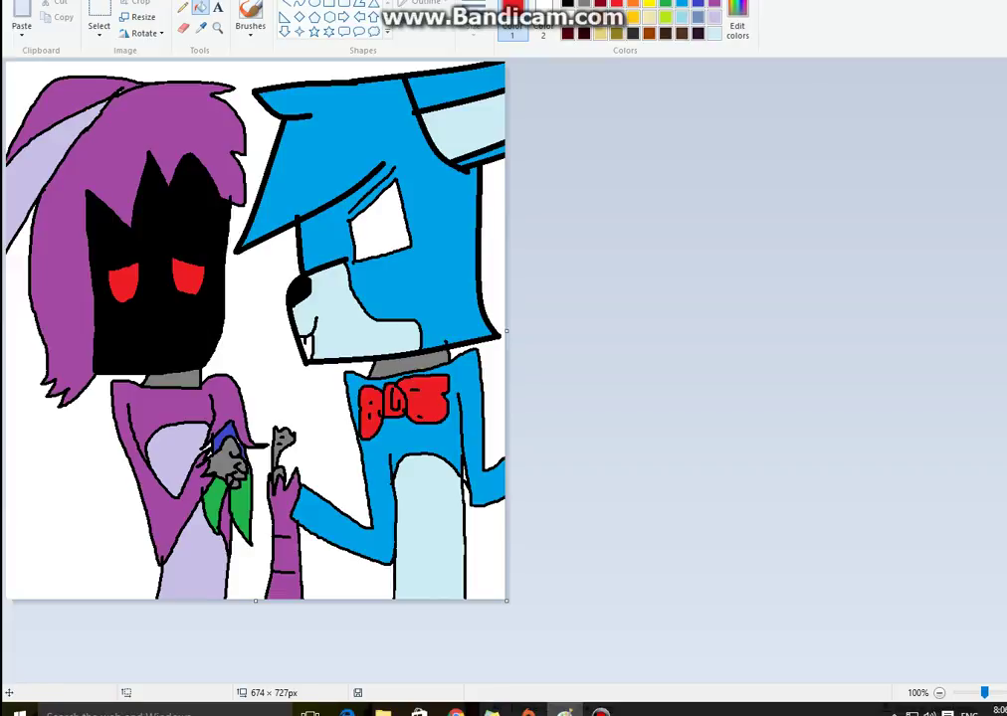
# Step: Draw a green curve down the inside of the blue rabbit's white eye
pyautogui.click(665, 3)
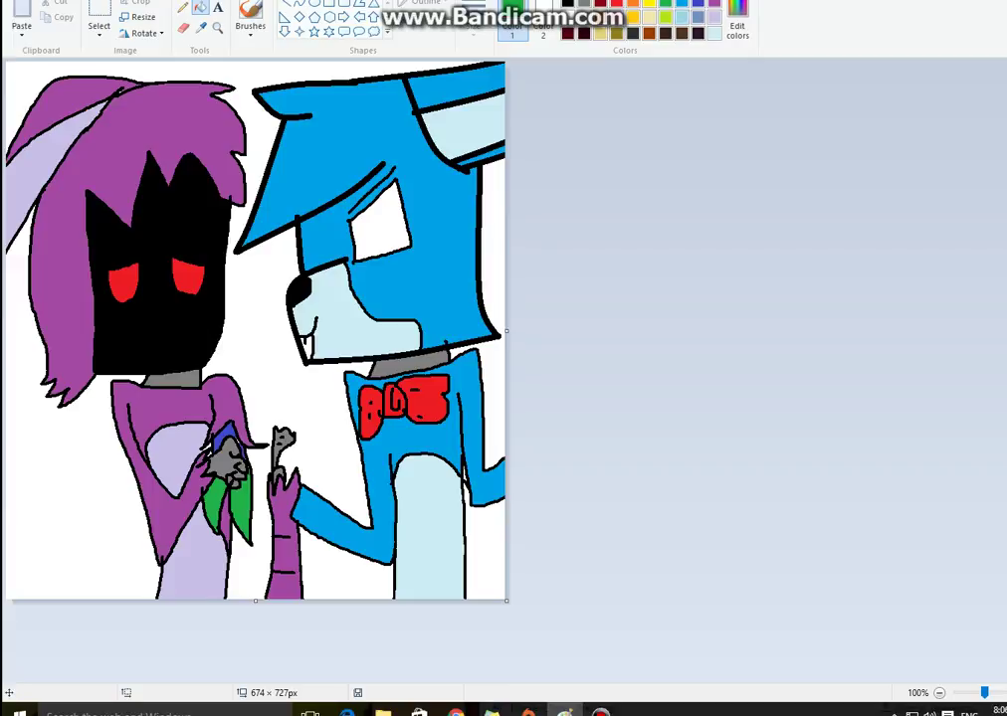
pyautogui.click(183, 8)
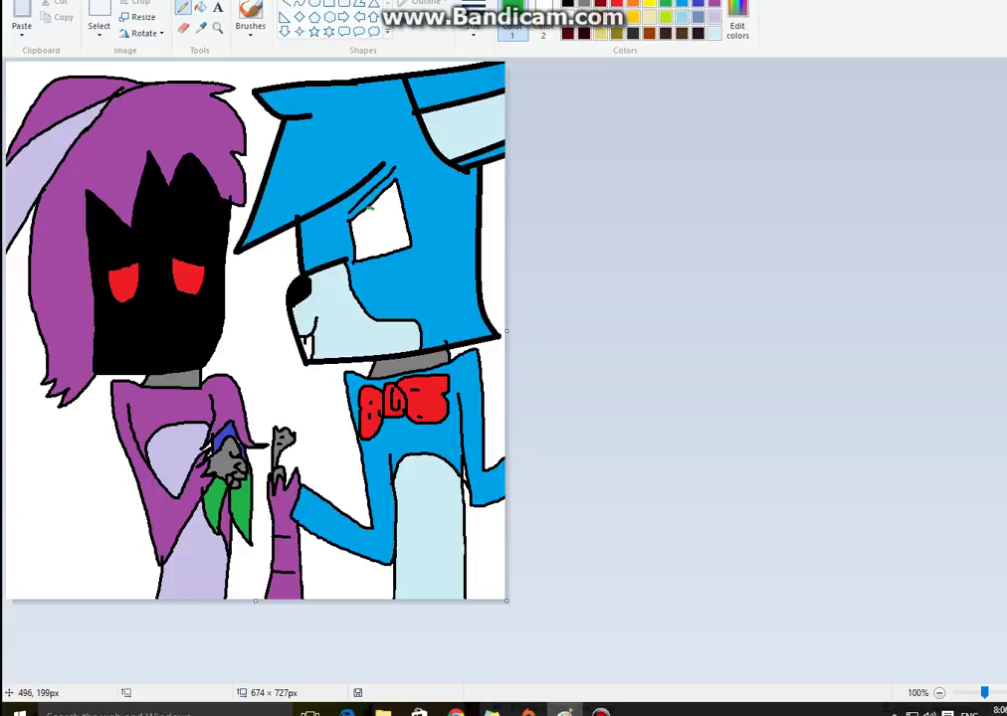
pyautogui.moveTo(375, 209); pyautogui.dragTo(384, 255)
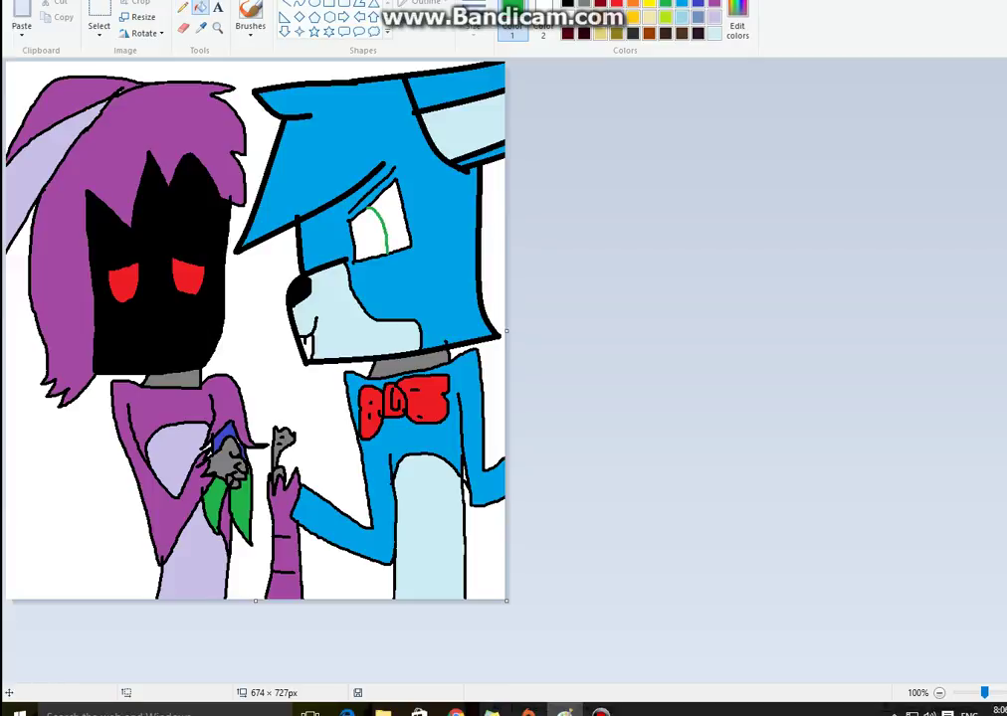
# Step: Fill the blue rabbit's whole eye with black, including the curve inside it
pyautogui.click(567, 3)
pyautogui.click(400, 202)
pyautogui.click(384, 223)
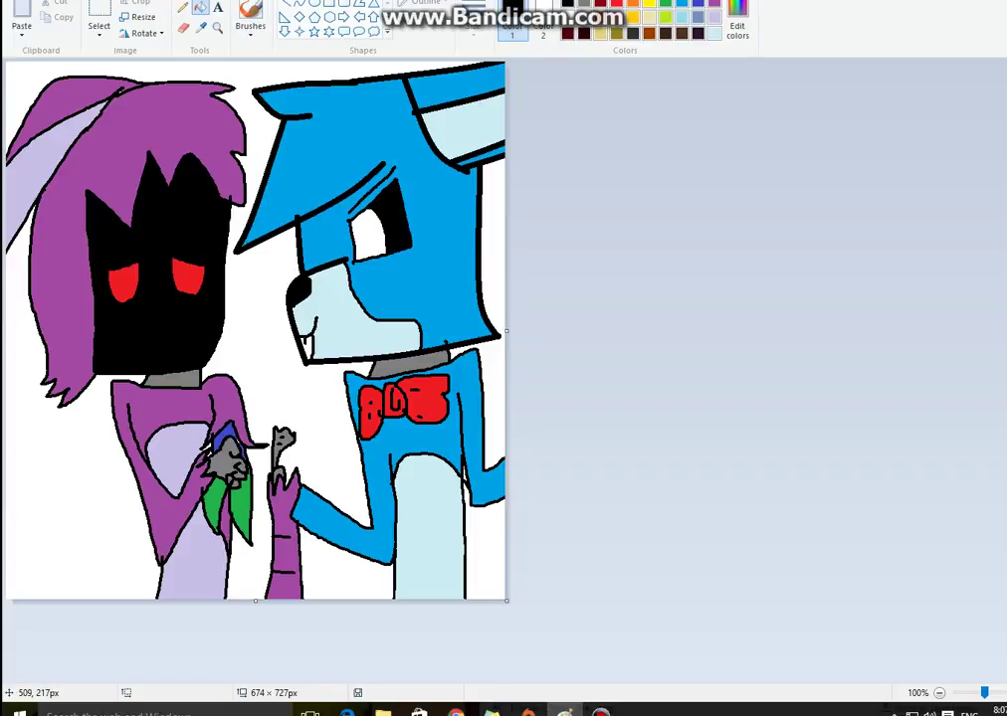
pyautogui.click(369, 235)
# Step: Draw a small curved white pupil at the muzzle-side edge of the blue rabbit's black eye and fill it white
pyautogui.click(183, 7)
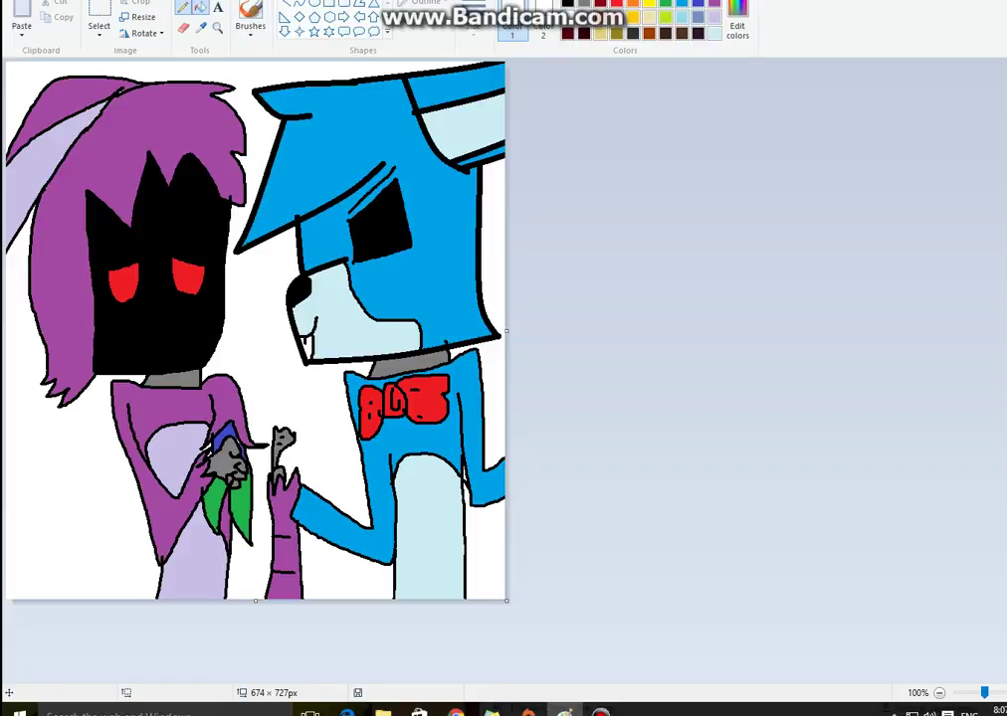
pyautogui.moveTo(351, 230); pyautogui.dragTo(370, 256)
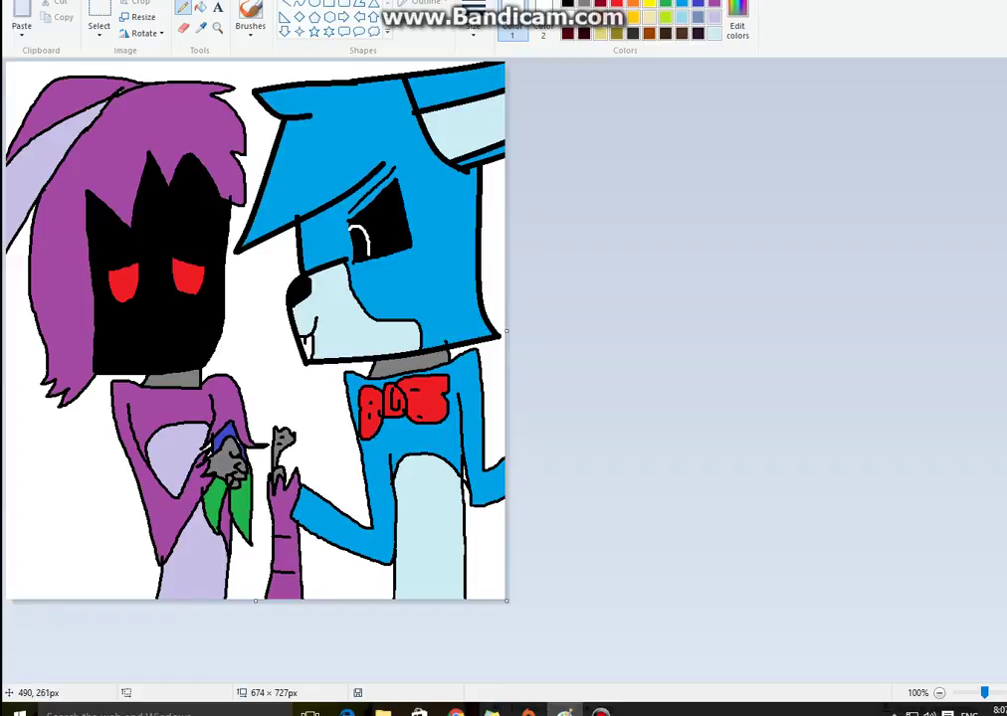
pyautogui.click(200, 6)
pyautogui.click(359, 243)
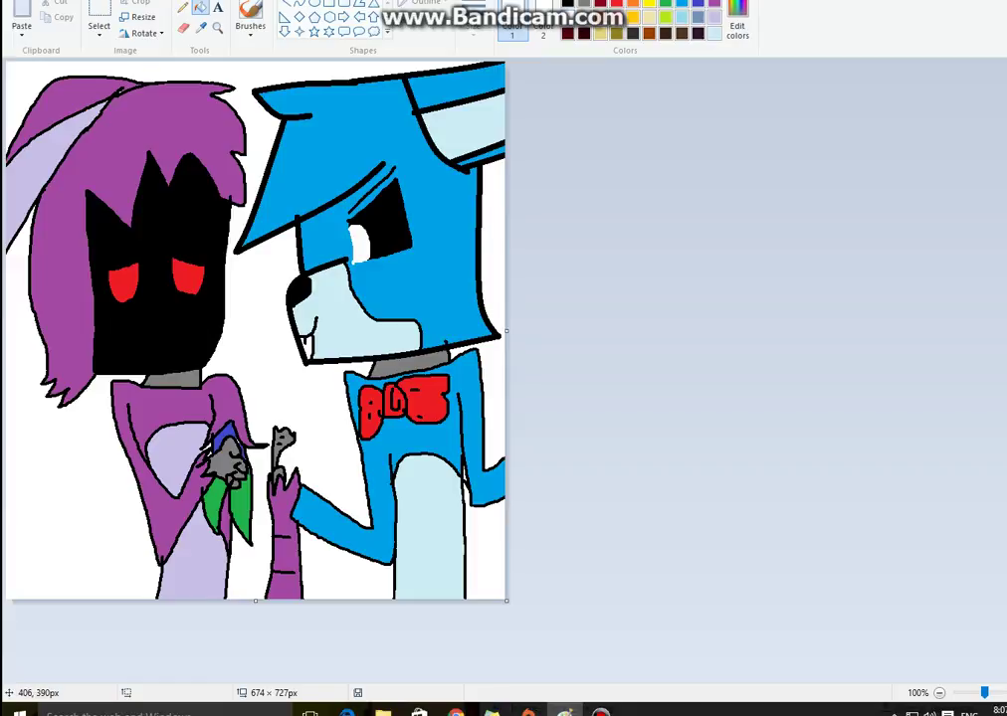
# Step: Sample the blue rabbit's fur colour and darken it to RGB 0, 103, 147 for shading
pyautogui.click(201, 28)
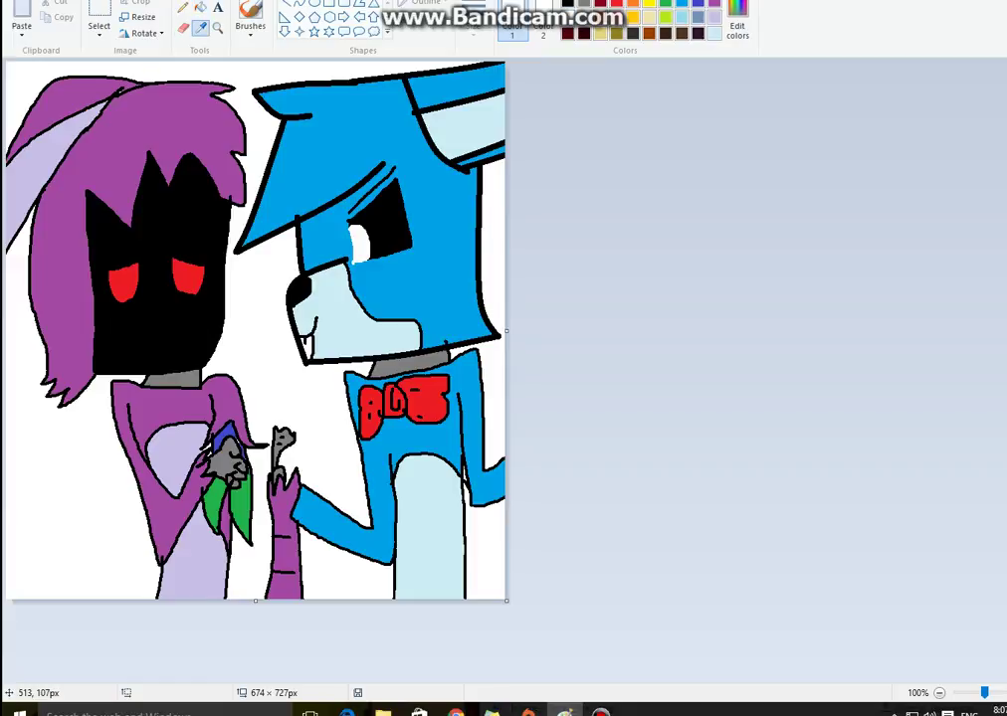
pyautogui.click(328, 141)
pyautogui.click(737, 20)
pyautogui.click(670, 323)
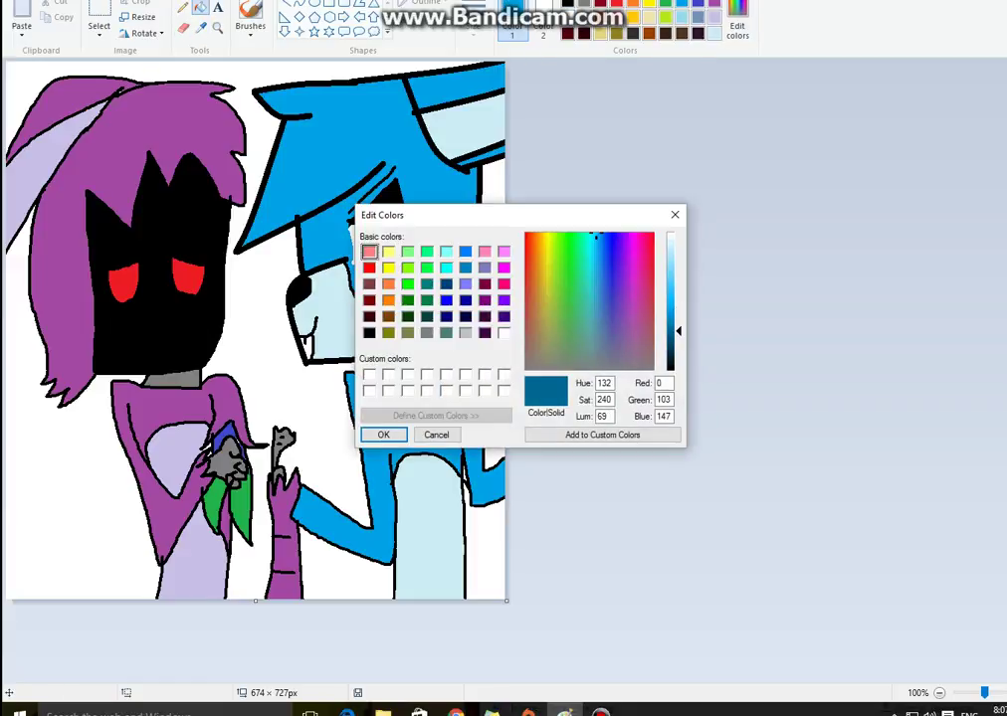
pyautogui.click(383, 435)
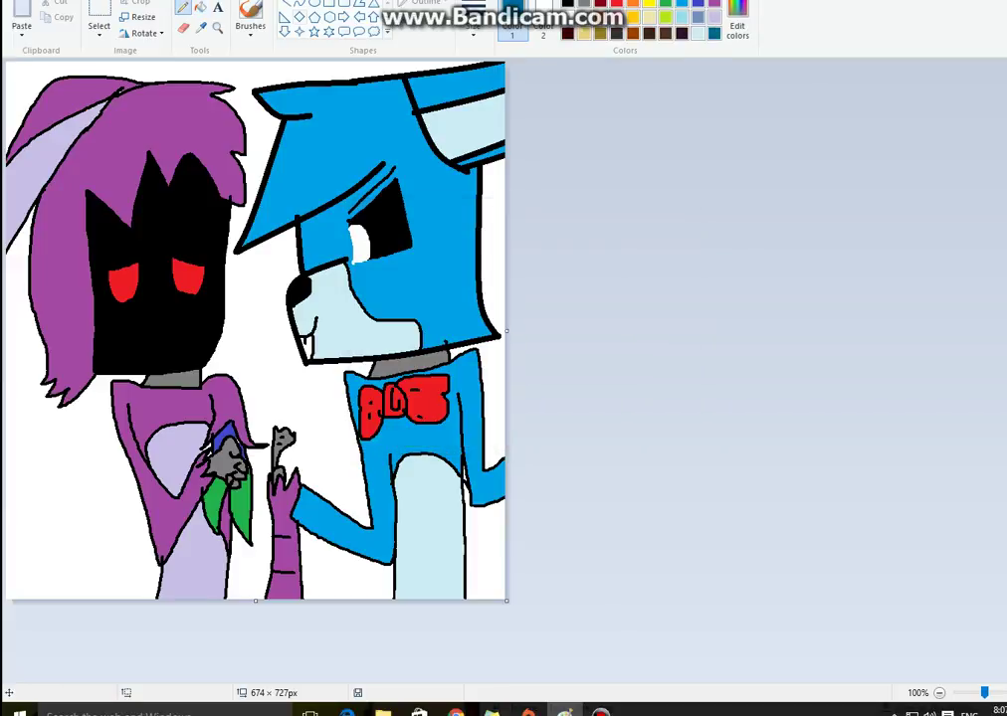
# Step: Outline a jagged shading area along the upper and front edges of the blue rabbit's hair and fill it dark blue
pyautogui.click(217, 27)
pyautogui.click(401, 159)
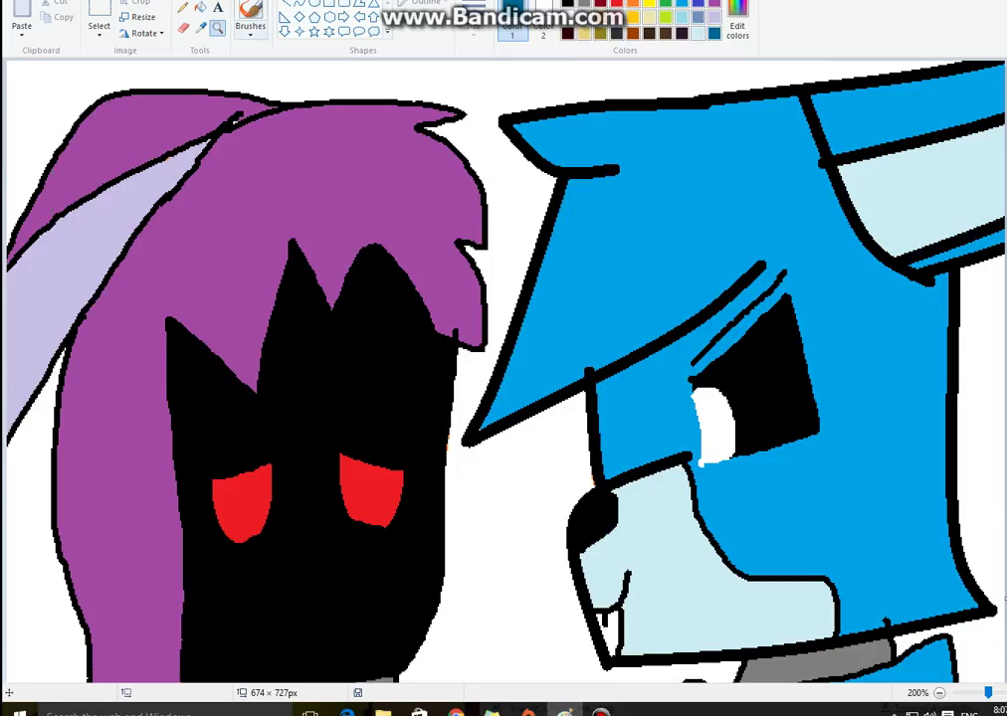
pyautogui.moveTo(584, 127); pyautogui.dragTo(796, 120)
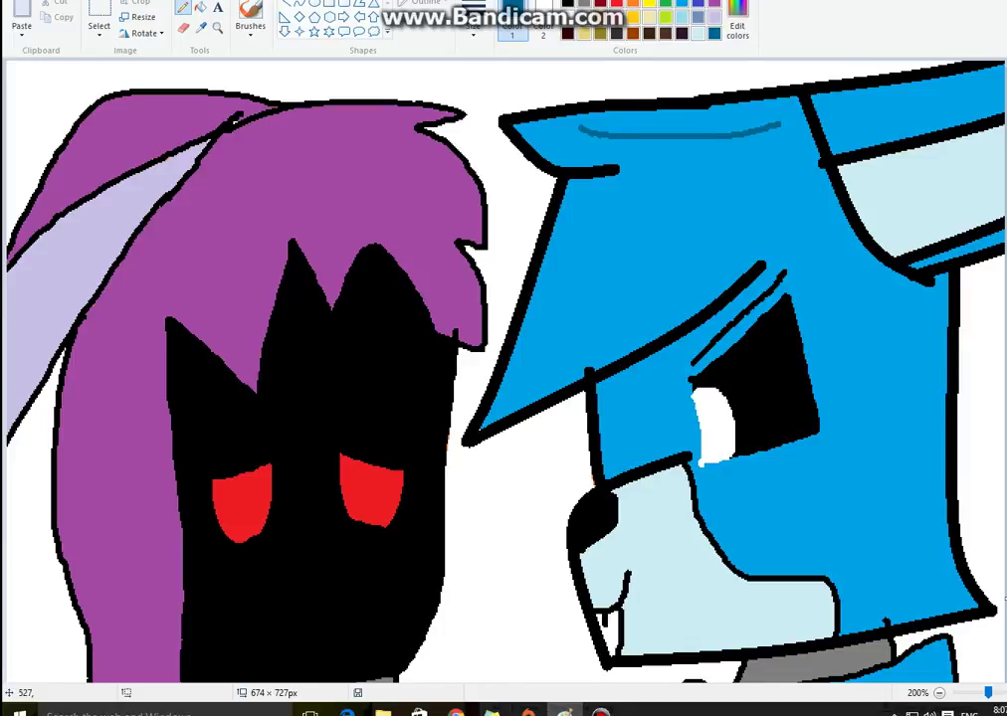
pyautogui.moveTo(582, 129)
pyautogui.mouseDown()
pyautogui.moveTo(645, 167)
pyautogui.moveTo(553, 313)
pyautogui.moveTo(625, 295)
pyautogui.moveTo(642, 344)
pyautogui.mouseUp()
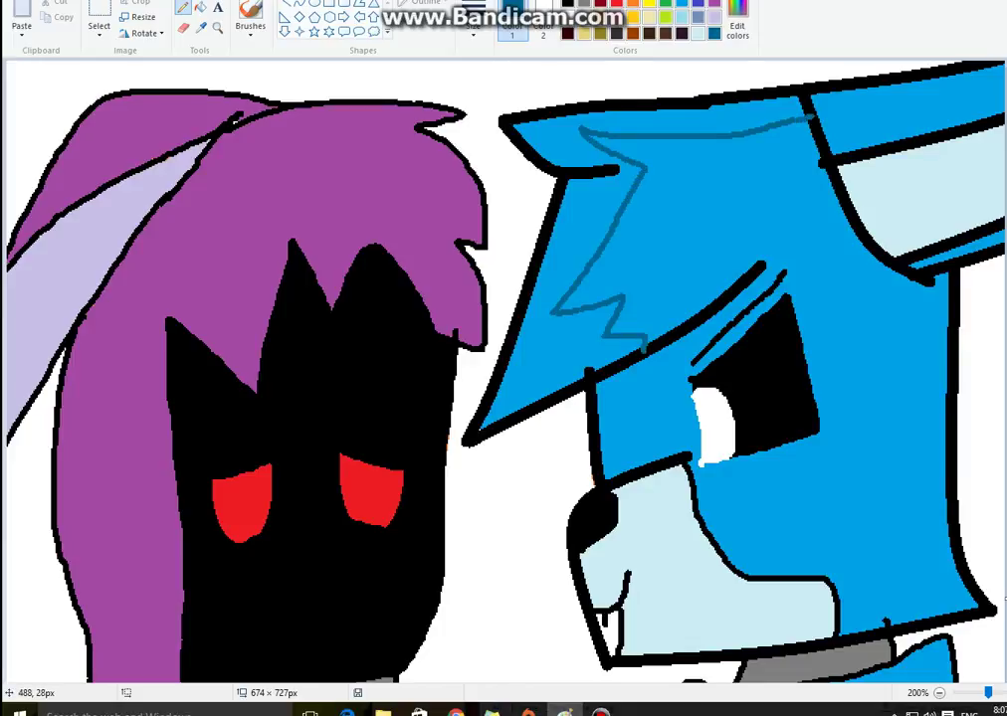
pyautogui.click(200, 7)
pyautogui.click(557, 249)
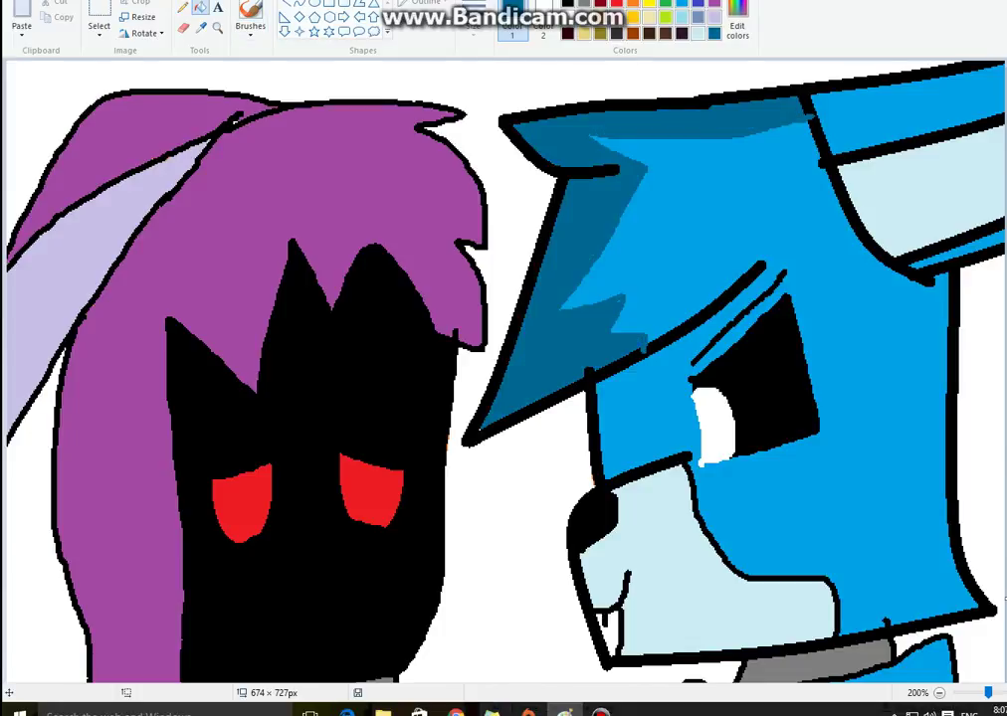
# Step: Draw dark blue shading outlines beneath the blue rabbit's ear, below its fringe, and on its shoulder and side
pyautogui.moveTo(619, 1); pyautogui.dragTo(595, 1)
pyautogui.click(91, 1)
pyautogui.click(52, 20)
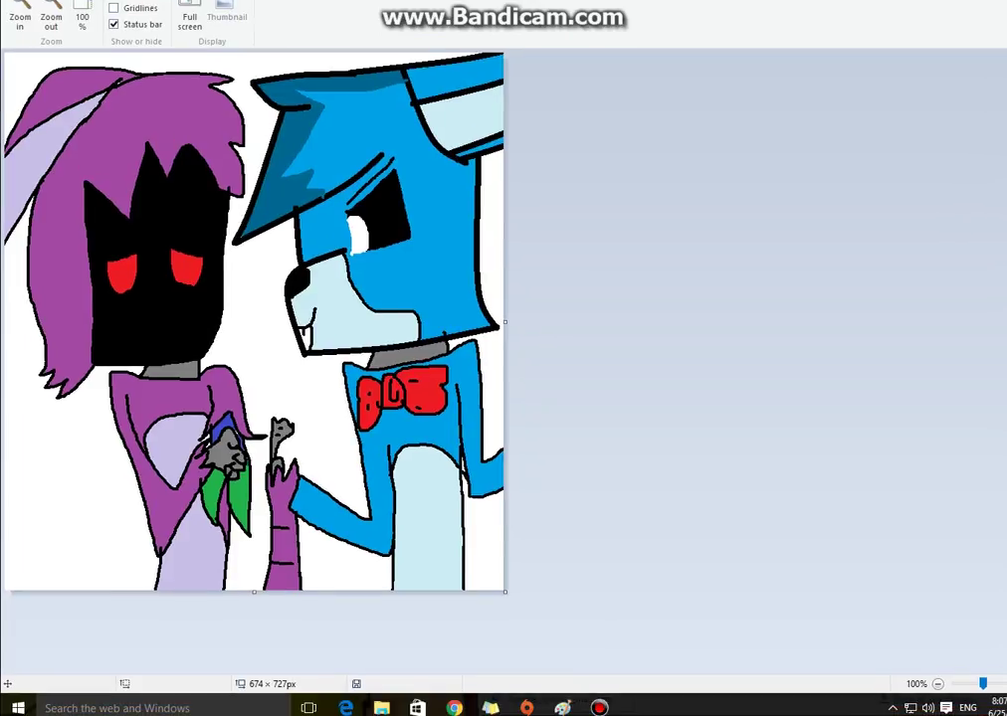
pyautogui.click(58, 0)
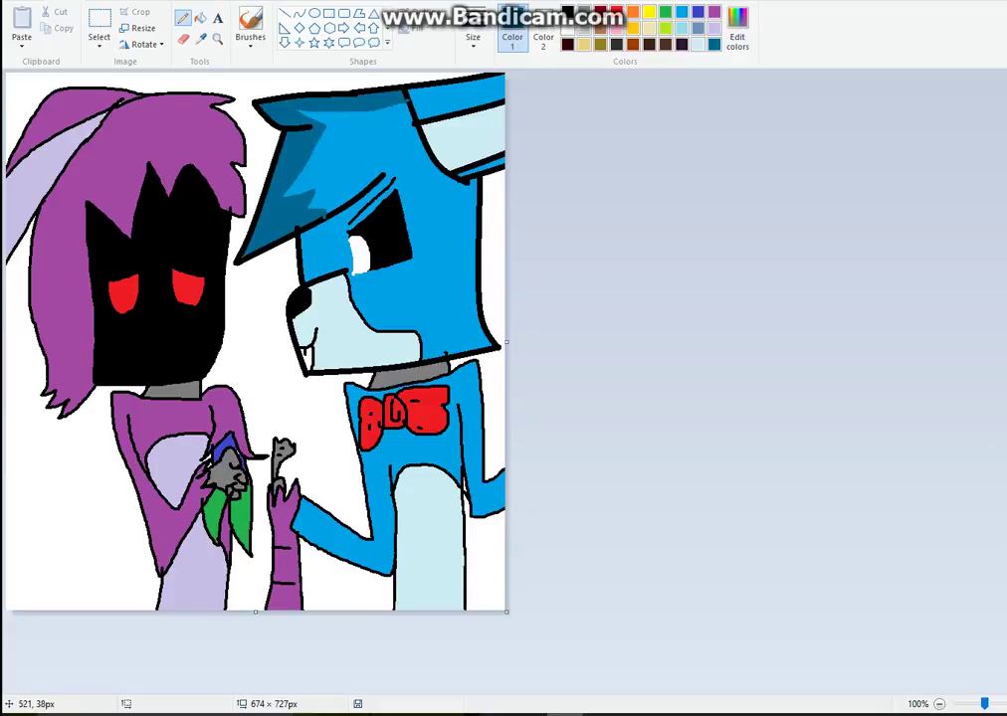
pyautogui.moveTo(392, 101)
pyautogui.mouseDown()
pyautogui.moveTo(423, 154)
pyautogui.moveTo(480, 214)
pyautogui.mouseUp()
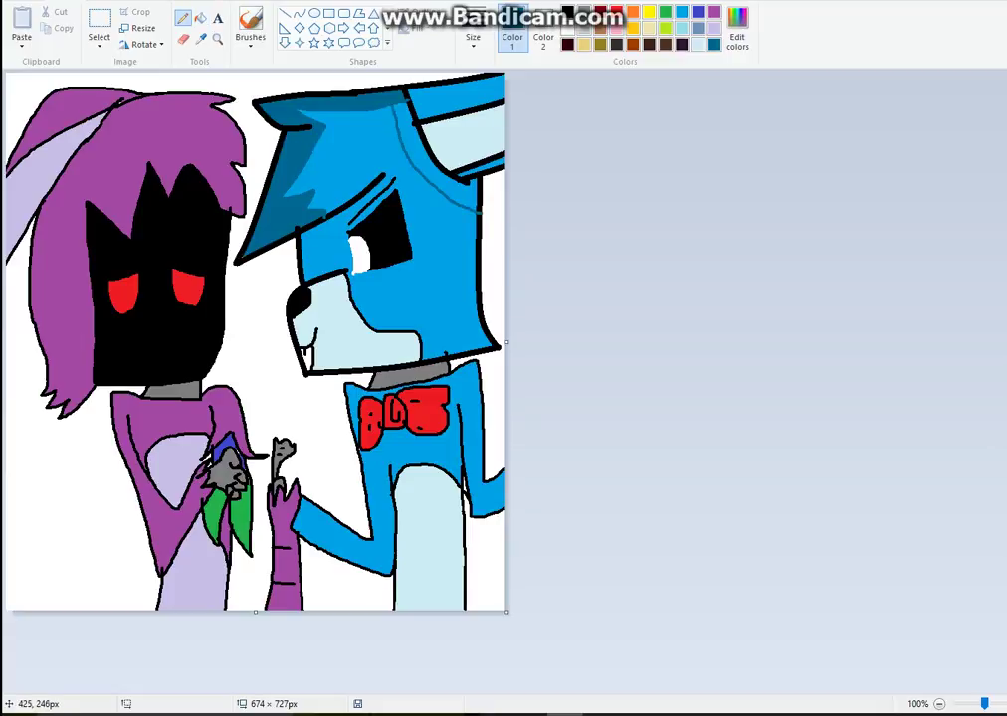
pyautogui.moveTo(317, 233)
pyautogui.mouseDown()
pyautogui.moveTo(357, 202)
pyautogui.moveTo(326, 264)
pyautogui.mouseUp()
pyautogui.moveTo(457, 385); pyautogui.dragTo(472, 391)
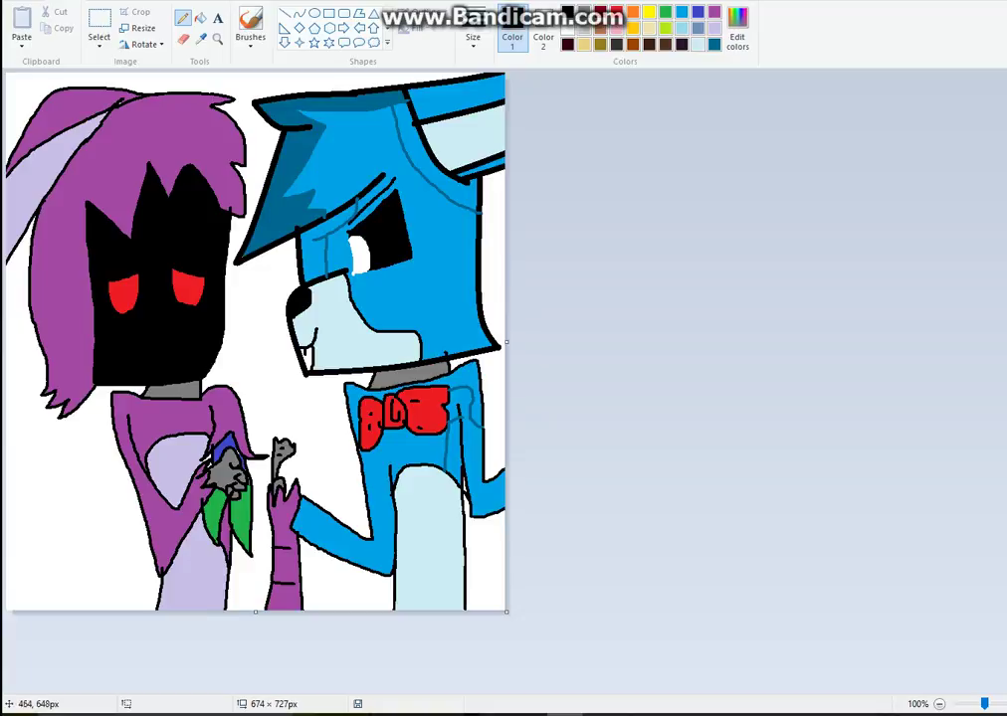
# Step: Draw a jagged black boundary across the blue rabbit's outstretched arm and fill the forearm up to it black
pyautogui.moveTo(339, 555)
pyautogui.mouseDown()
pyautogui.moveTo(356, 549)
pyautogui.moveTo(362, 530)
pyautogui.mouseUp()
pyautogui.click(201, 18)
pyautogui.click(323, 522)
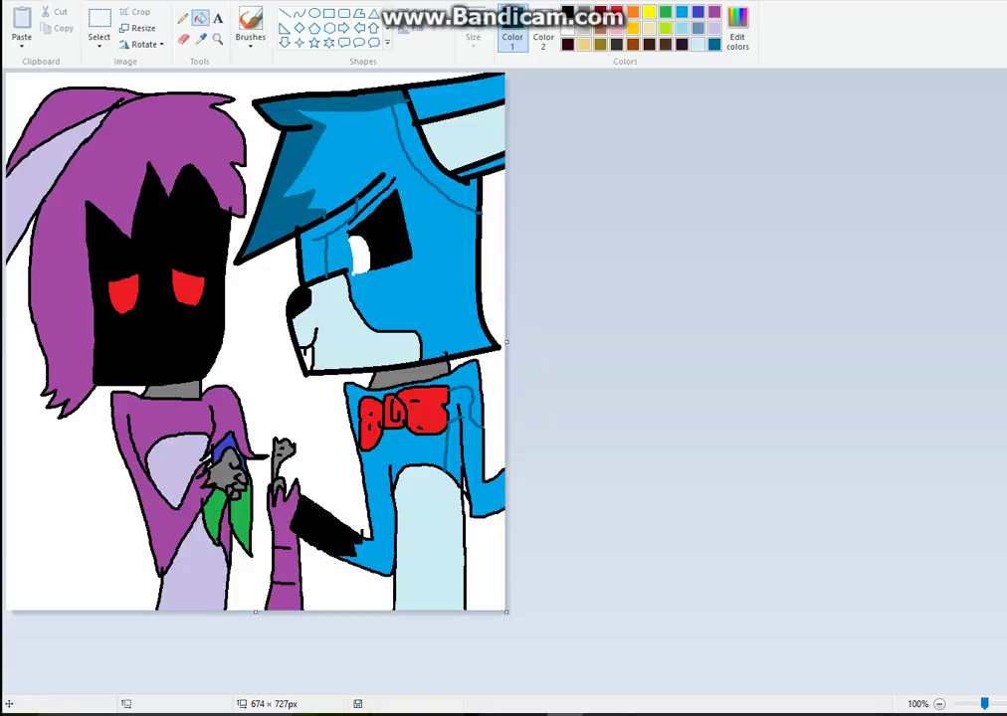
# Step: Fill the outlined shading on the blue rabbit's face, beneath its ear, and on its shoulder and side with dark blue
pyautogui.click(320, 233)
pyautogui.click(429, 162)
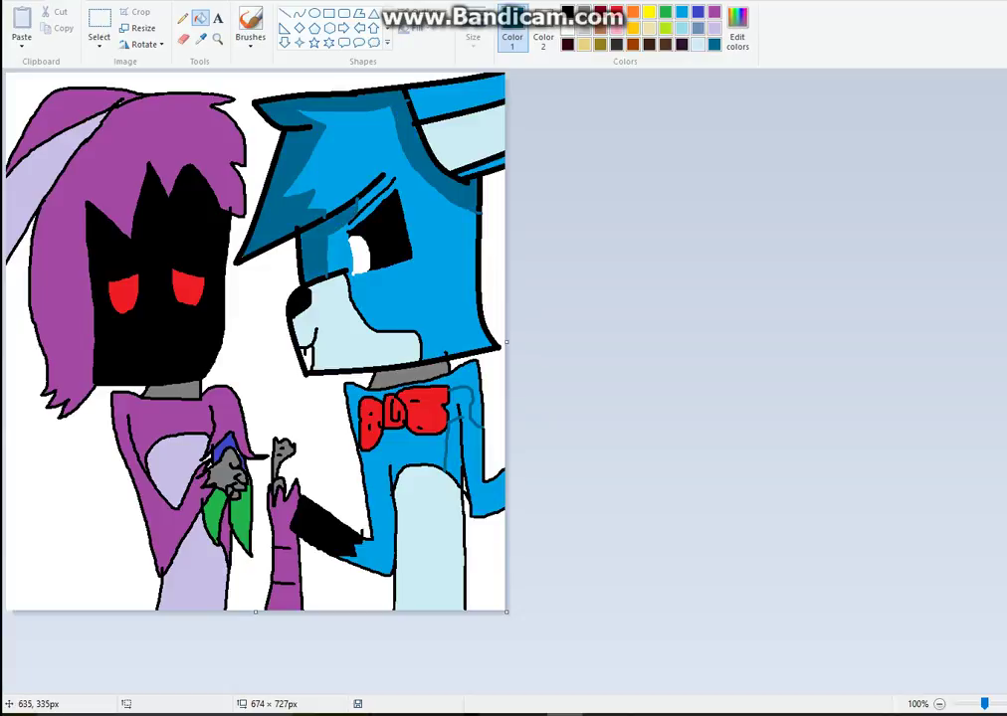
pyautogui.click(468, 408)
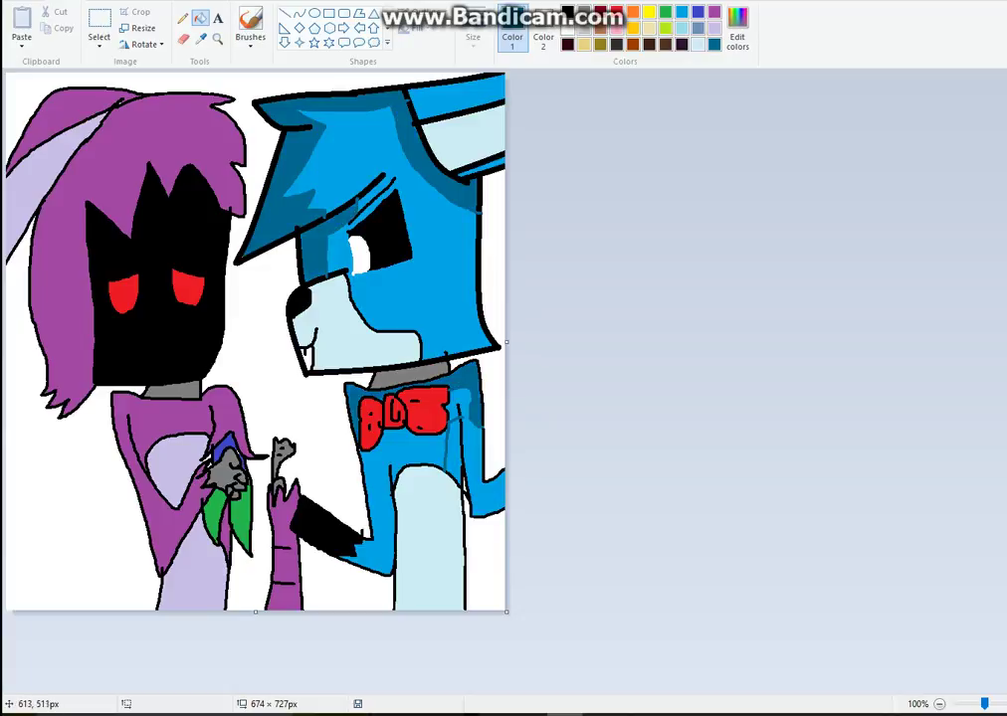
# Step: Draw wavy shading lines across the blue rabbit's chest below the bow tie and fill the shaded area dark blue
pyautogui.click(183, 18)
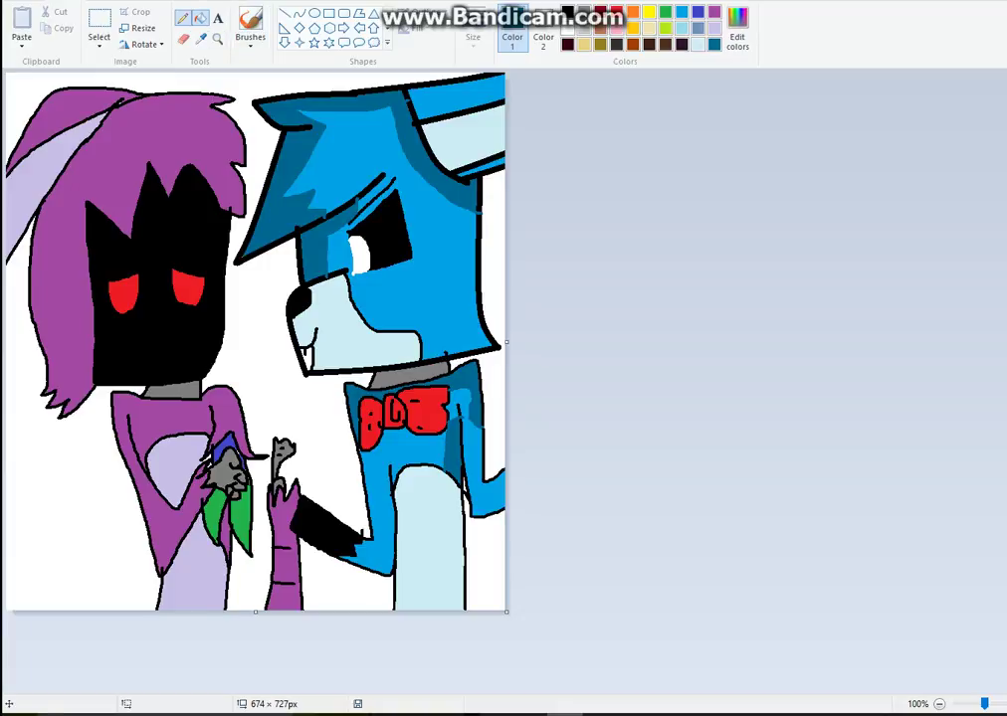
pyautogui.moveTo(439, 447)
pyautogui.mouseDown()
pyautogui.moveTo(389, 447)
pyautogui.moveTo(362, 464)
pyautogui.mouseUp()
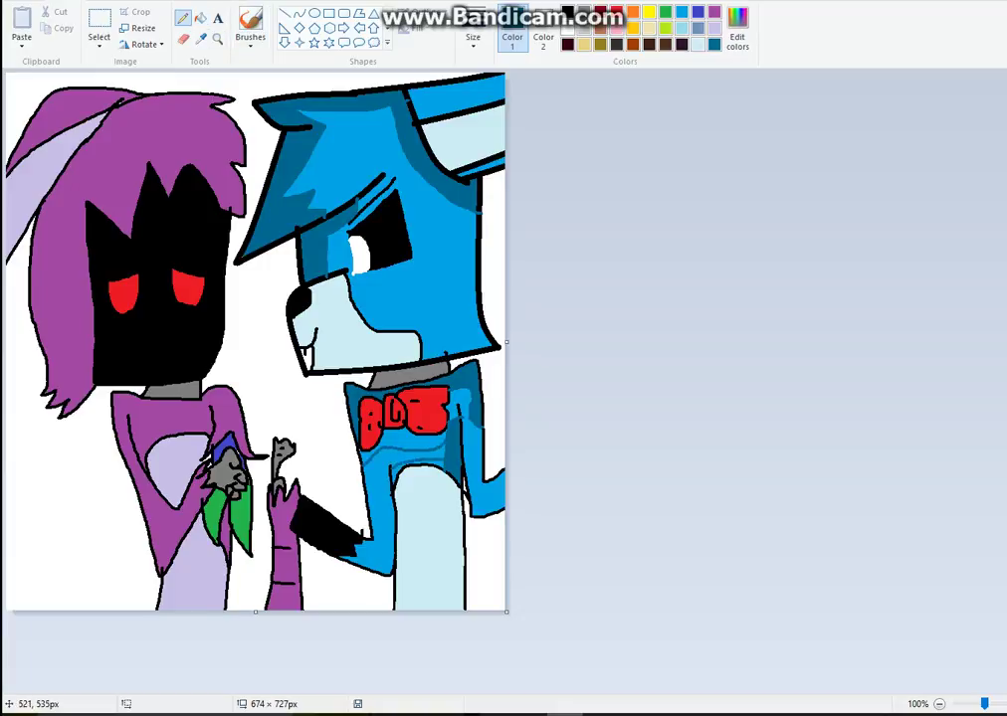
pyautogui.click(200, 17)
pyautogui.click(405, 439)
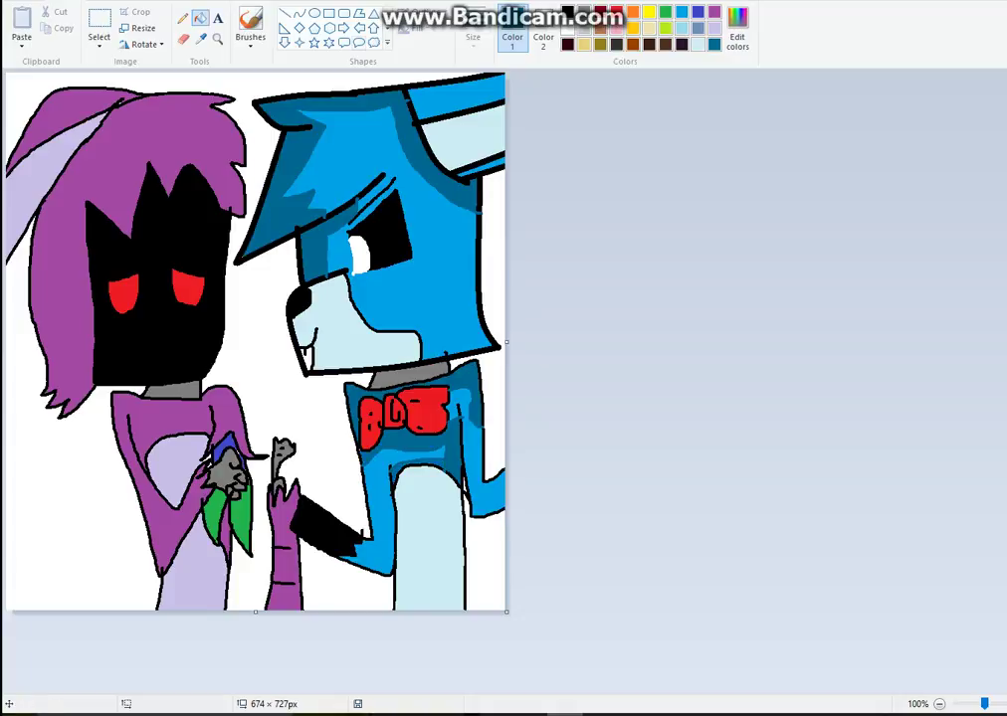
# Step: Sample the pale blue of the blue rabbit's muzzle and mix a darker light blue from it
pyautogui.click(200, 38)
pyautogui.click(370, 344)
pyautogui.click(738, 28)
pyautogui.moveTo(678, 261); pyautogui.dragTo(677, 293)
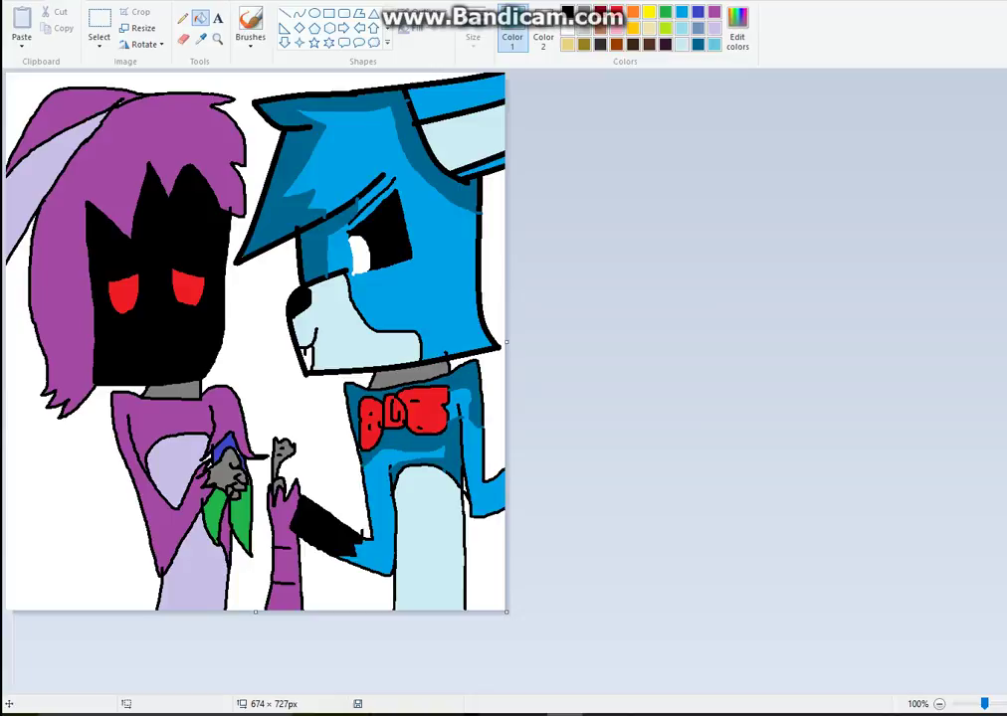
# Step: Outline shading strips on the blue rabbit's inner ear, belly and muzzle in the darker light blue, undoing and redrawing the first belly outline
pyautogui.click(183, 18)
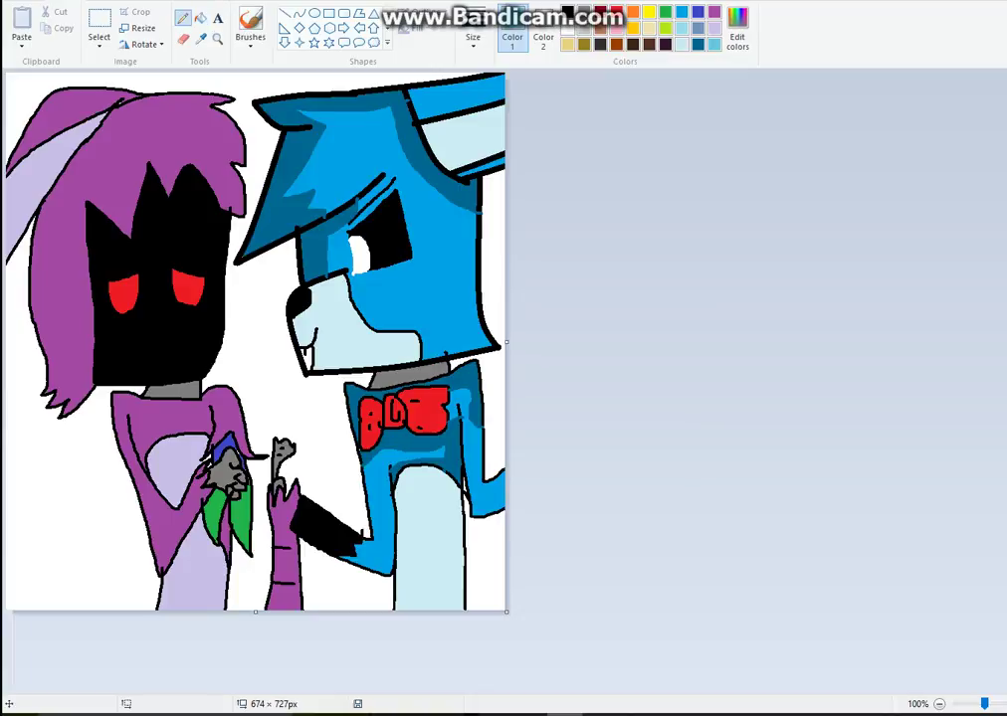
pyautogui.moveTo(445, 140); pyautogui.dragTo(509, 119)
pyautogui.moveTo(443, 141); pyautogui.dragTo(435, 156)
pyautogui.moveTo(396, 491)
pyautogui.mouseDown()
pyautogui.moveTo(459, 488)
pyautogui.moveTo(448, 609)
pyautogui.mouseUp()
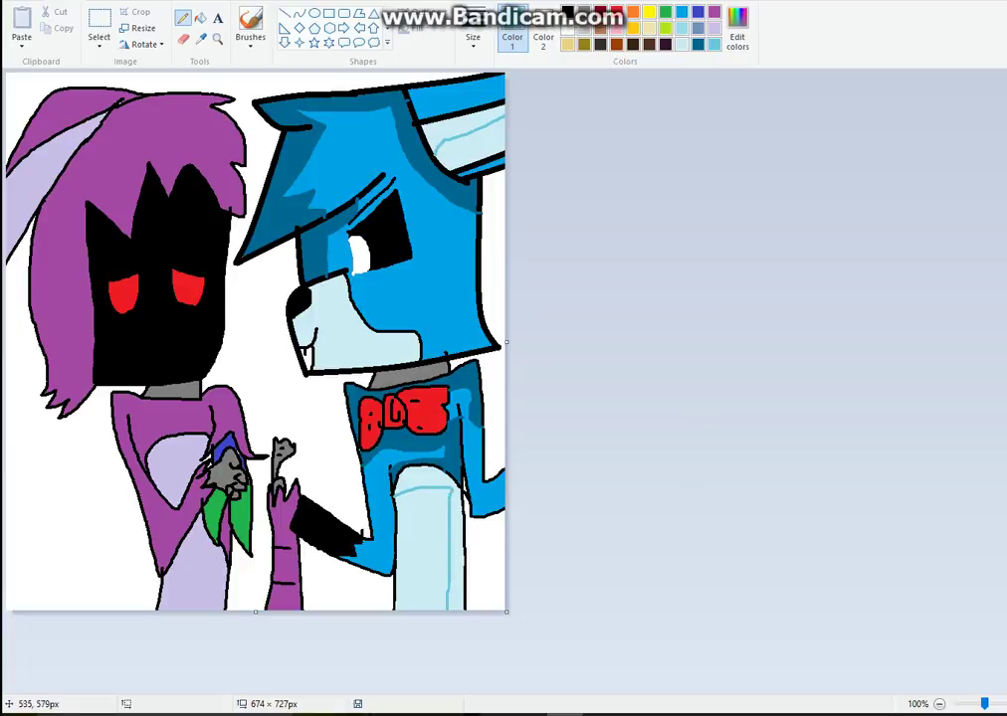
pyautogui.hotkey('ctrl', 'z')
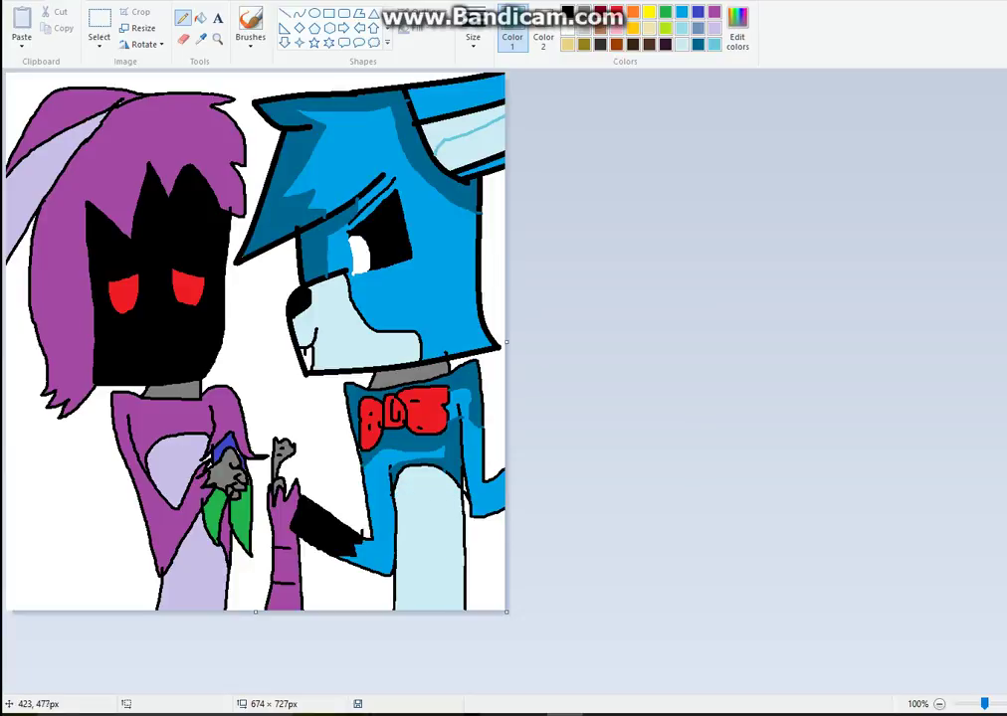
pyautogui.moveTo(402, 508)
pyautogui.mouseDown()
pyautogui.moveTo(463, 492)
pyautogui.moveTo(403, 539)
pyautogui.moveTo(409, 611)
pyautogui.mouseUp()
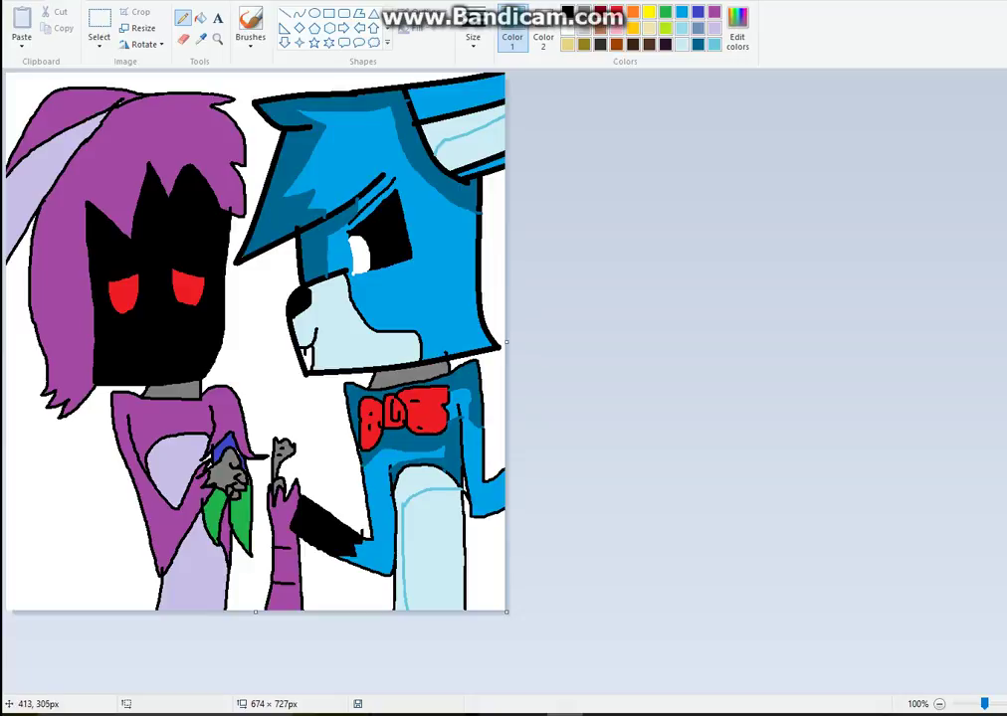
pyautogui.moveTo(313, 299); pyautogui.dragTo(336, 290)
pyautogui.moveTo(419, 353); pyautogui.dragTo(314, 363)
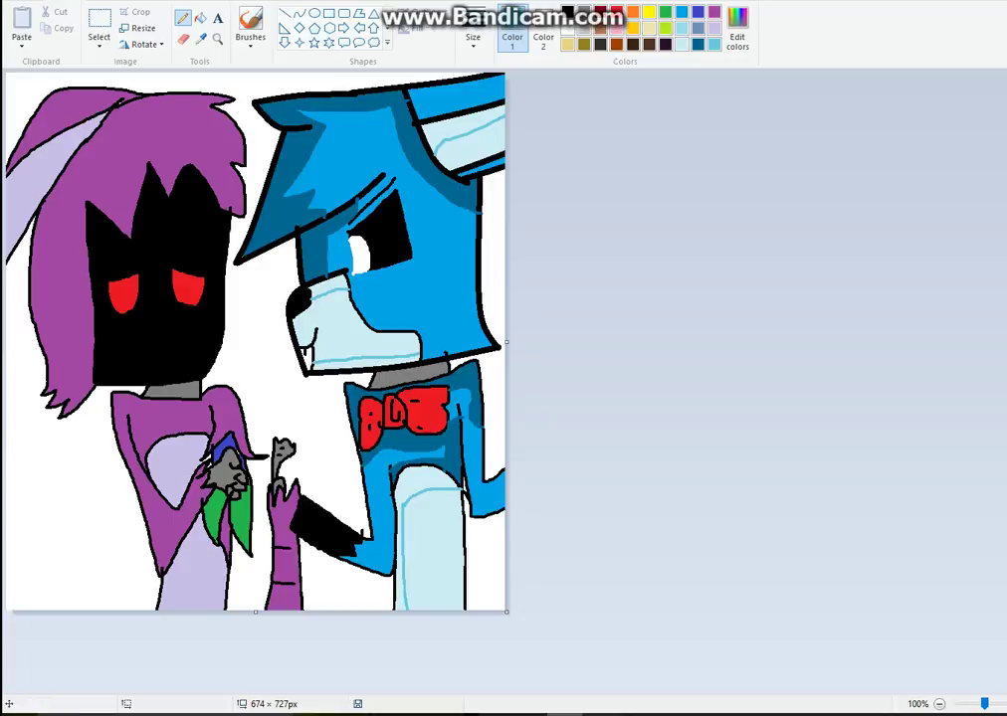
# Step: Fill the shading strips on the blue rabbit's muzzle, inner ear and belly with the darker light blue
pyautogui.click(200, 16)
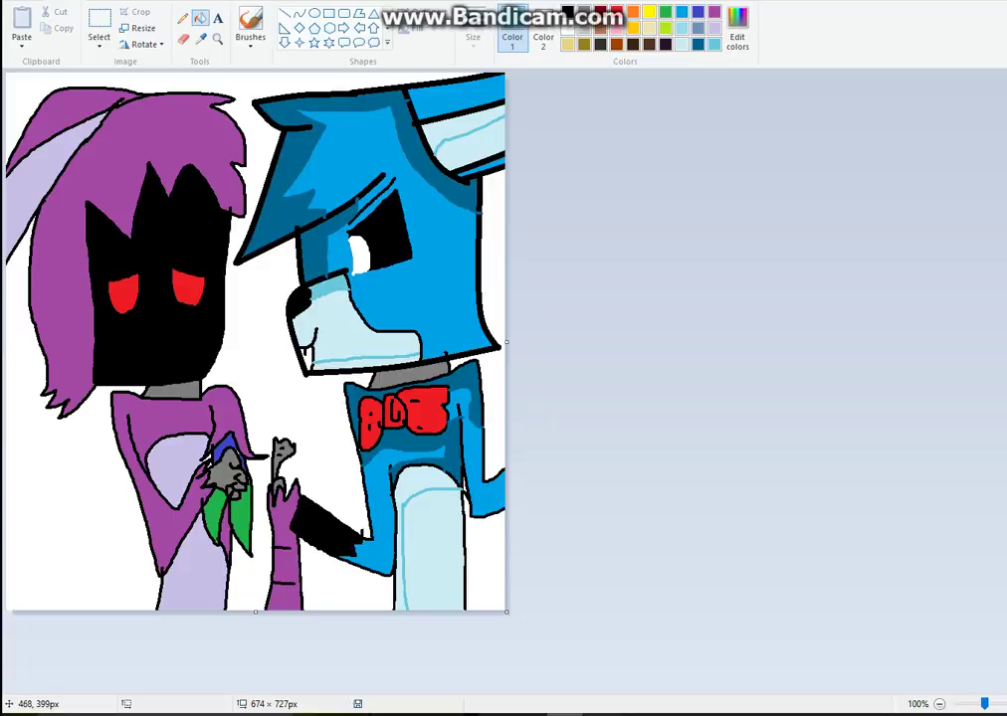
pyautogui.click(347, 364)
pyautogui.click(448, 132)
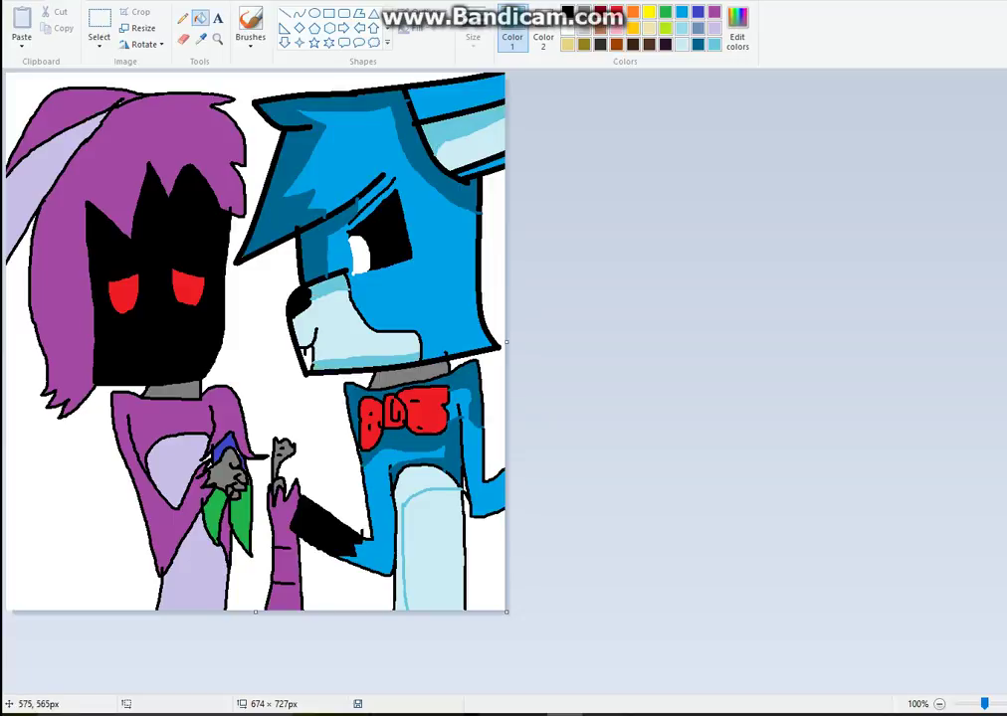
pyautogui.click(436, 554)
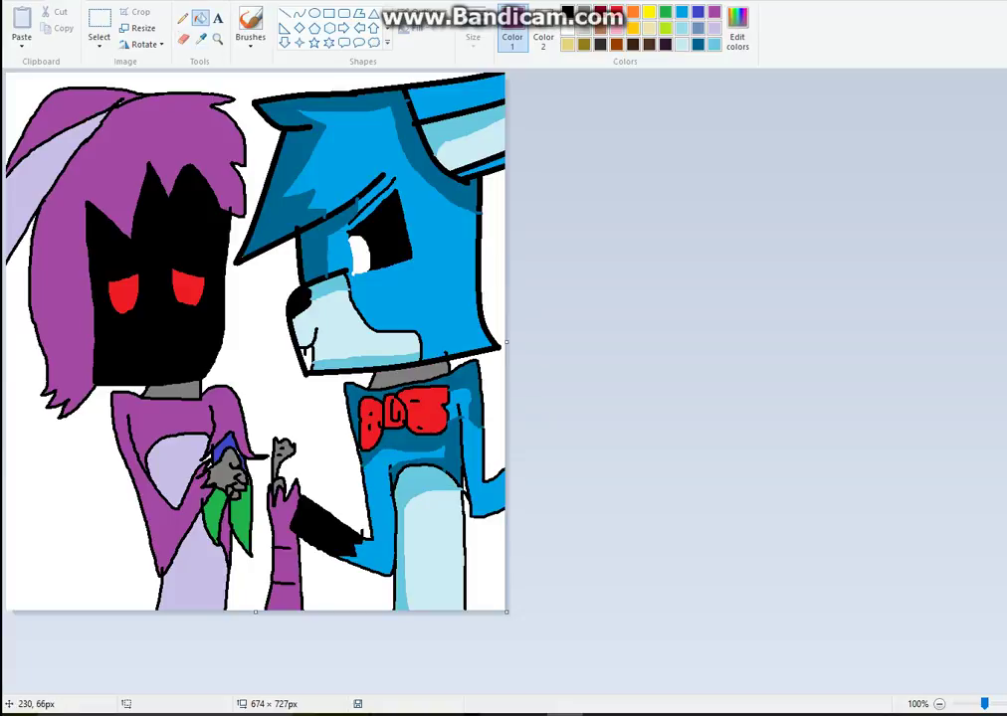
# Step: Darken the purple rabbit's fur colour to RGB 77, 34, 77 for shading
pyautogui.click(737, 28)
pyautogui.click(673, 351)
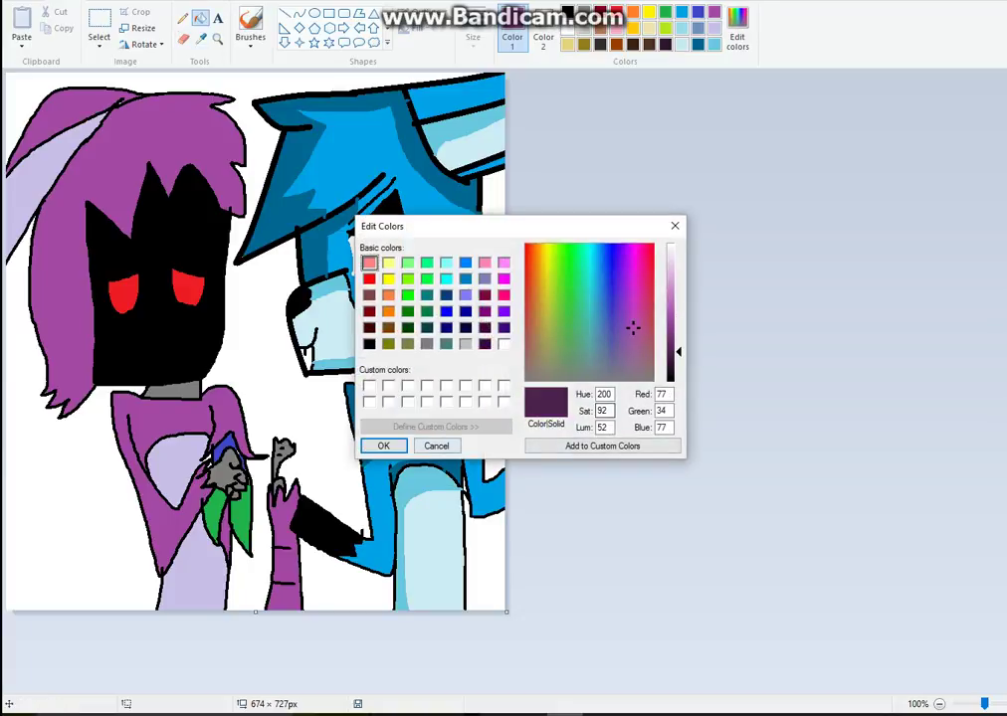
pyautogui.click(384, 445)
# Step: Draw dark purple shading outlines along the top, fringe and long side lock of the purple rabbit's hair
pyautogui.click(183, 18)
pyautogui.moveTo(109, 143)
pyautogui.mouseDown()
pyautogui.moveTo(185, 116)
pyautogui.moveTo(216, 129)
pyautogui.mouseUp()
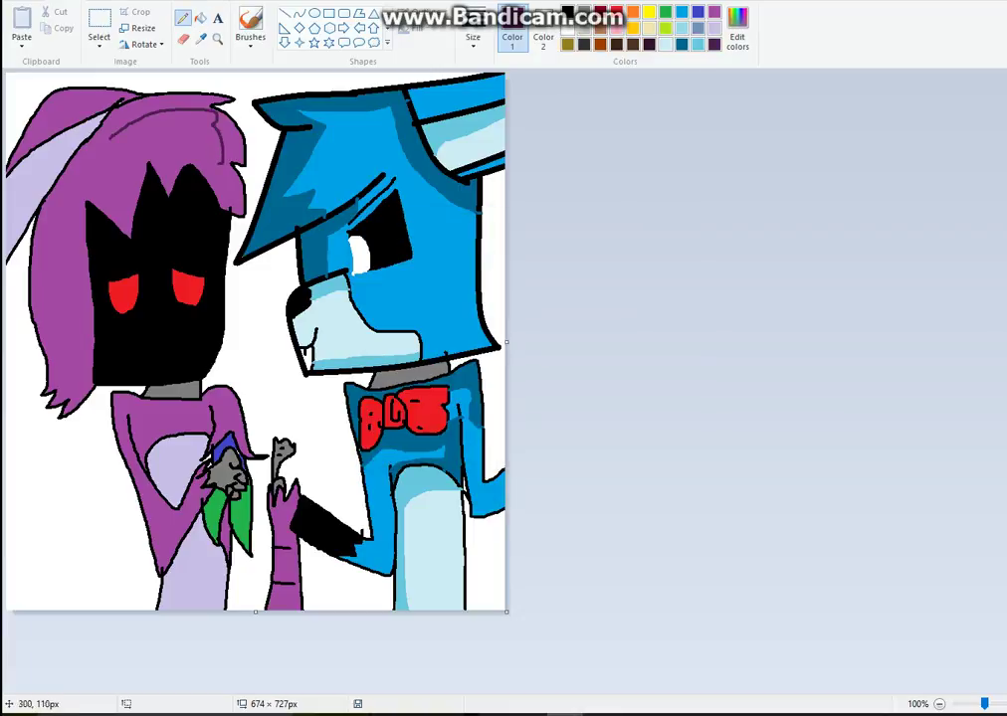
pyautogui.moveTo(202, 176)
pyautogui.mouseDown()
pyautogui.moveTo(191, 157)
pyautogui.moveTo(132, 157)
pyautogui.moveTo(102, 205)
pyautogui.mouseUp()
pyautogui.moveTo(82, 162)
pyautogui.mouseDown()
pyautogui.moveTo(59, 192)
pyautogui.moveTo(62, 311)
pyautogui.mouseUp()
pyautogui.moveTo(79, 393); pyautogui.dragTo(78, 409)
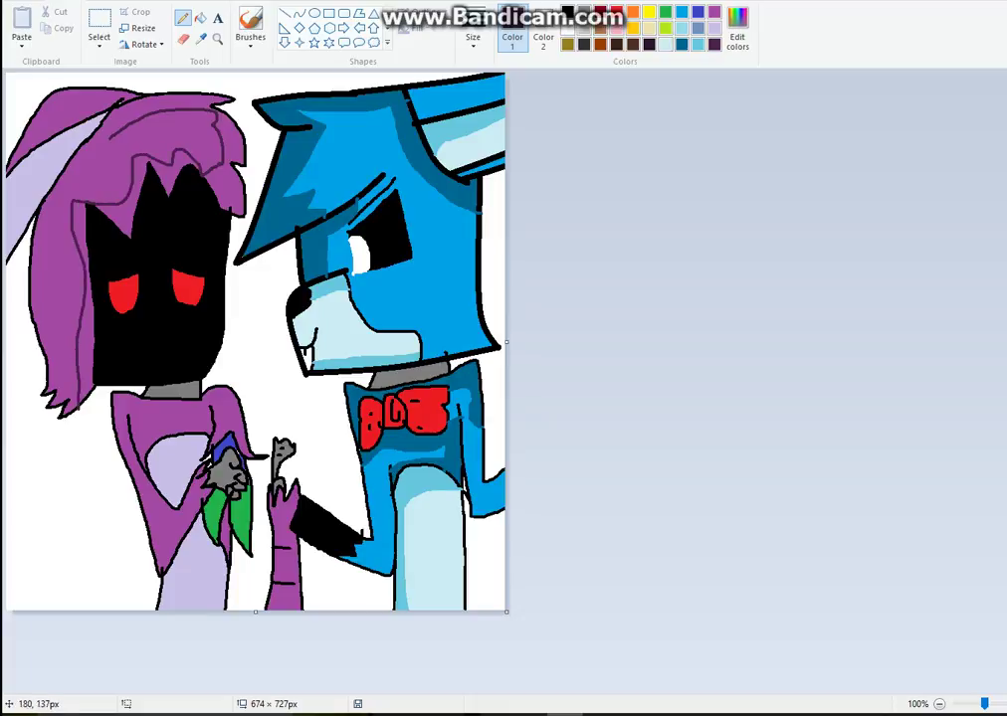
pyautogui.moveTo(111, 138); pyautogui.dragTo(26, 256)
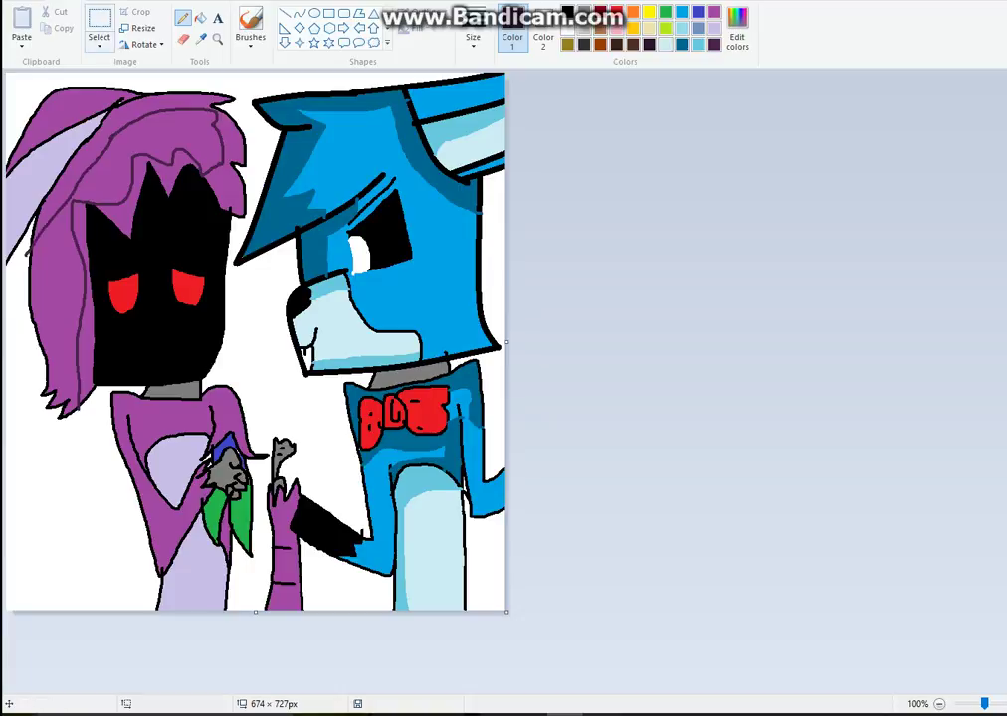
# Step: Draw dark purple shading outlines along the purple rabbit's outer ear and across its chest and shoulders
pyautogui.moveTo(30, 104)
pyautogui.mouseDown()
pyautogui.moveTo(62, 77)
pyautogui.moveTo(95, 76)
pyautogui.mouseUp()
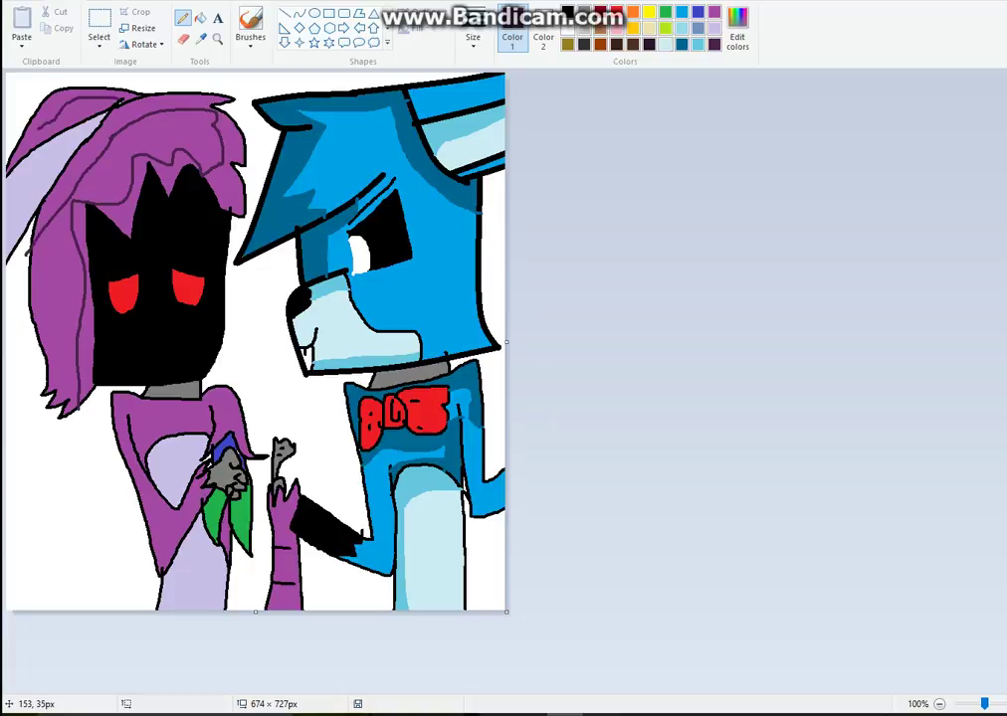
pyautogui.moveTo(31, 102); pyautogui.dragTo(29, 117)
pyautogui.moveTo(131, 424); pyautogui.dragTo(204, 410)
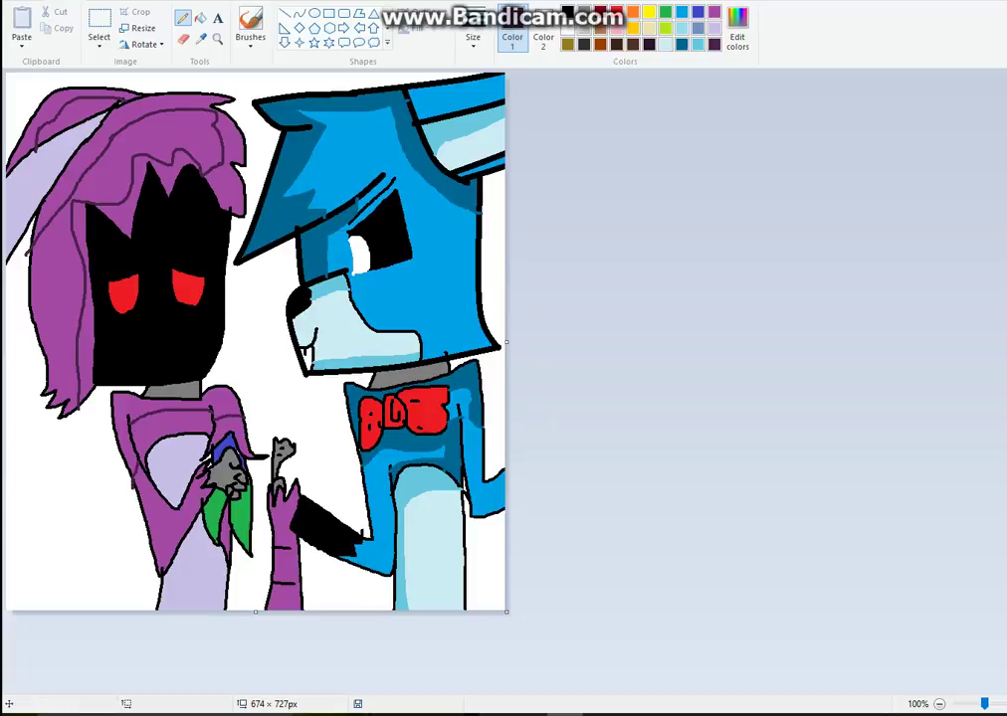
# Step: Fill the outlined shading areas on the purple rabbit's hair, fringe, side lock, outer ear, chest and shoulders with dark purple
pyautogui.click(200, 18)
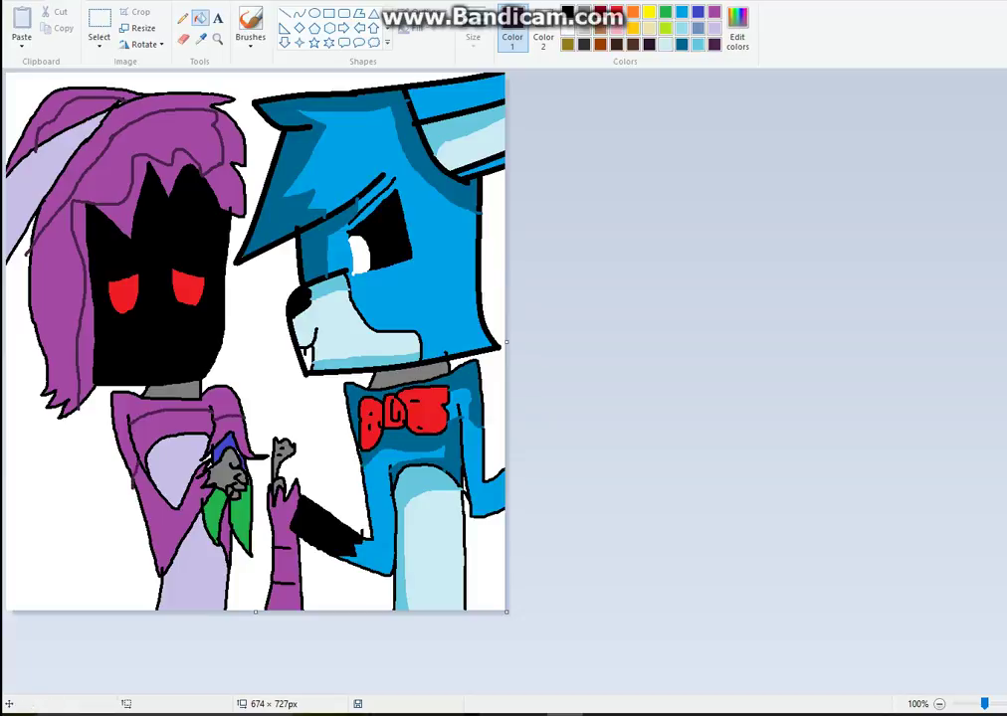
pyautogui.click(226, 113)
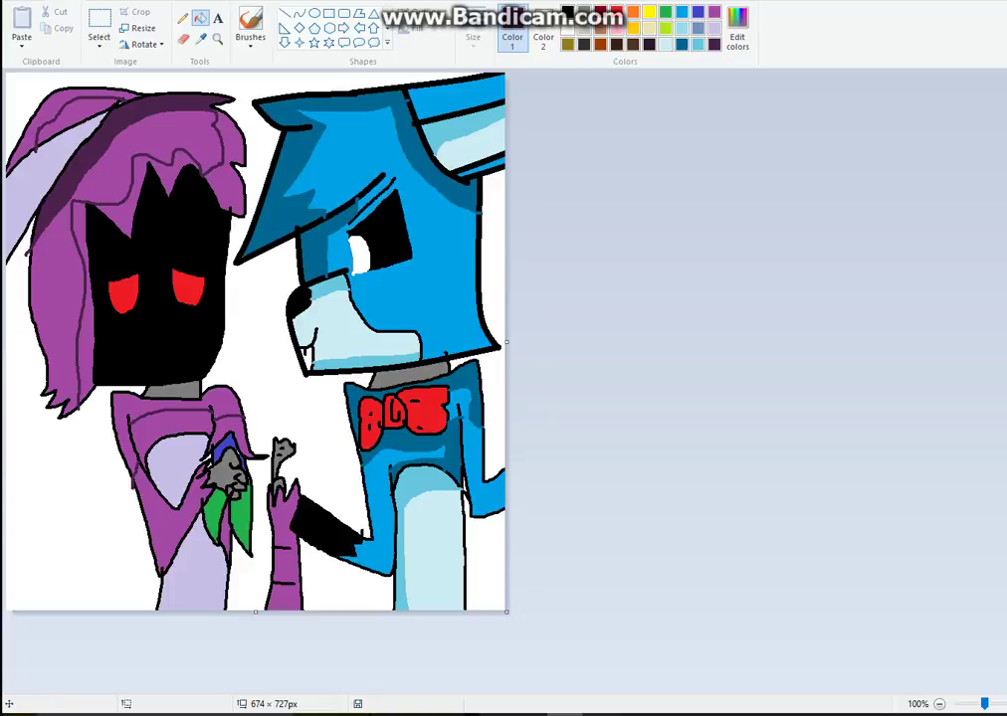
pyautogui.click(224, 181)
pyautogui.click(176, 169)
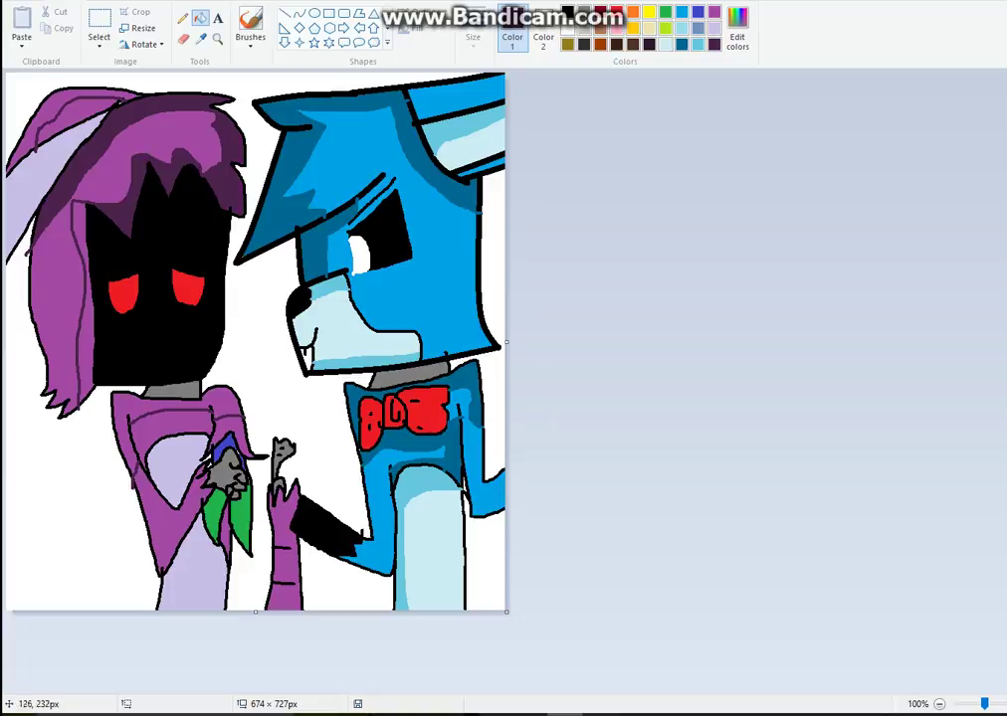
pyautogui.click(81, 253)
pyautogui.click(73, 116)
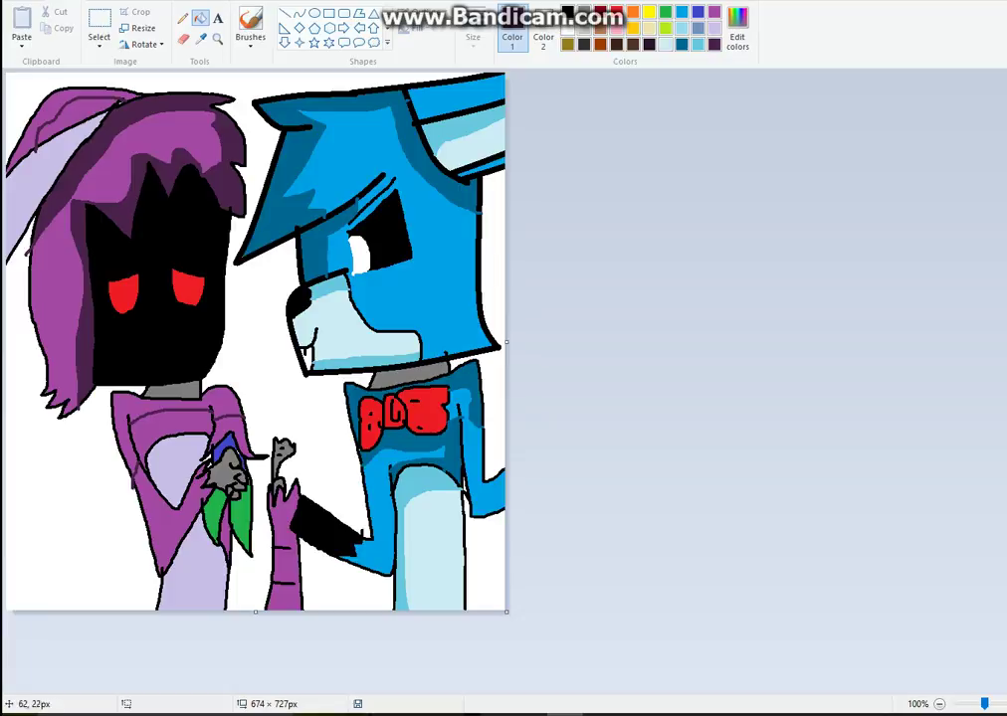
pyautogui.click(155, 405)
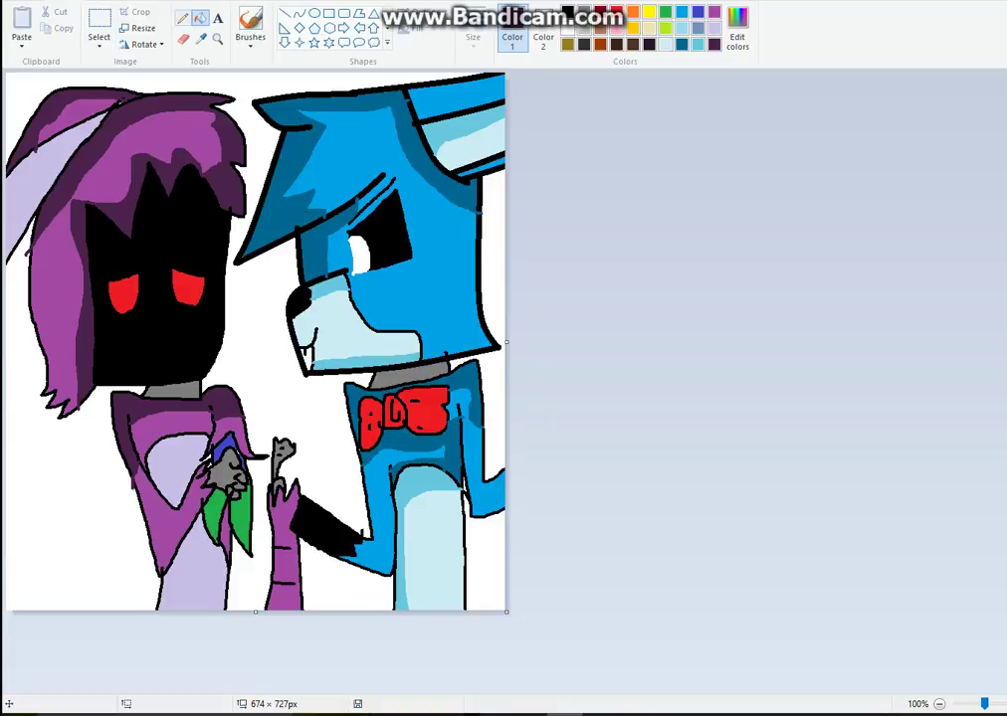
# Step: Darken the lavender to RGB 117, 95, 194 and shade the purple rabbit's inner ear around a small oval highlight
pyautogui.click(184, 17)
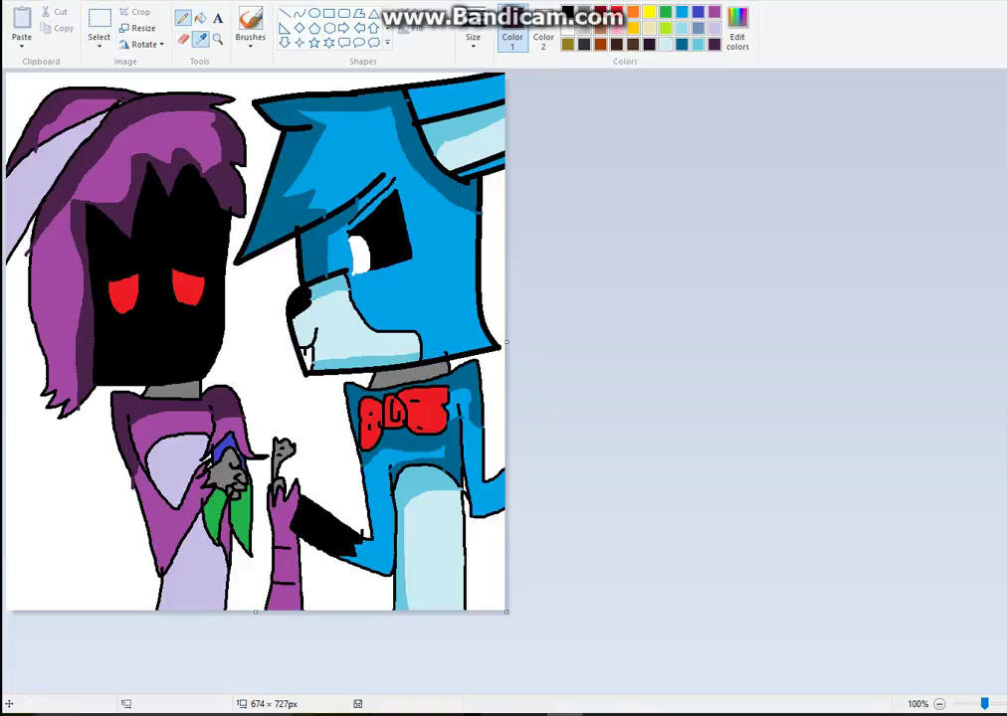
pyautogui.click(738, 28)
pyautogui.click(672, 304)
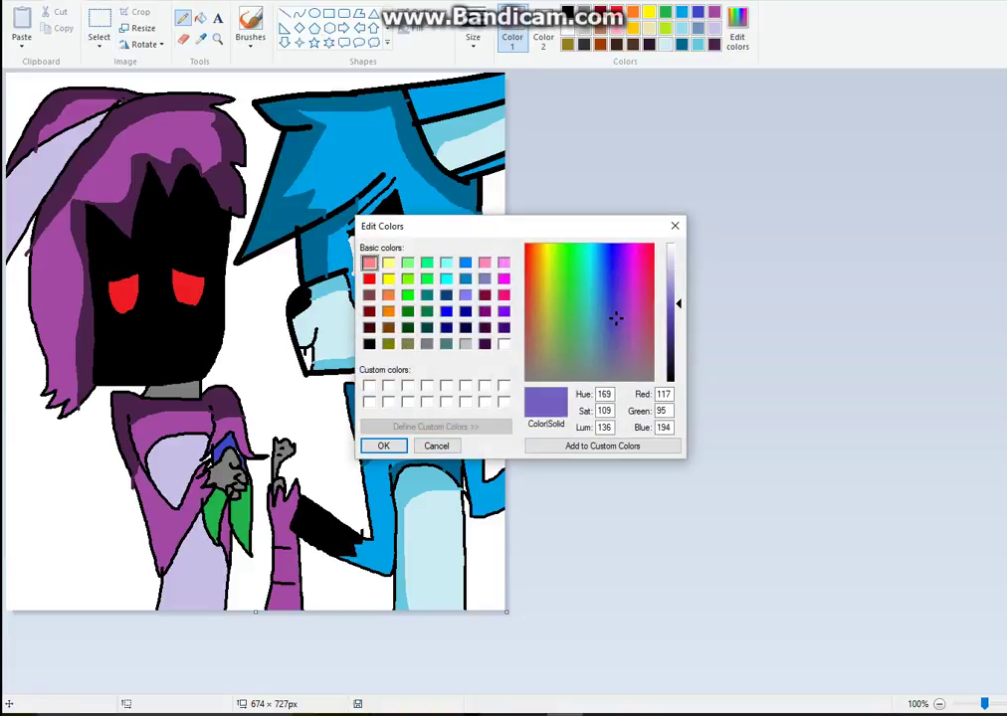
pyautogui.click(384, 446)
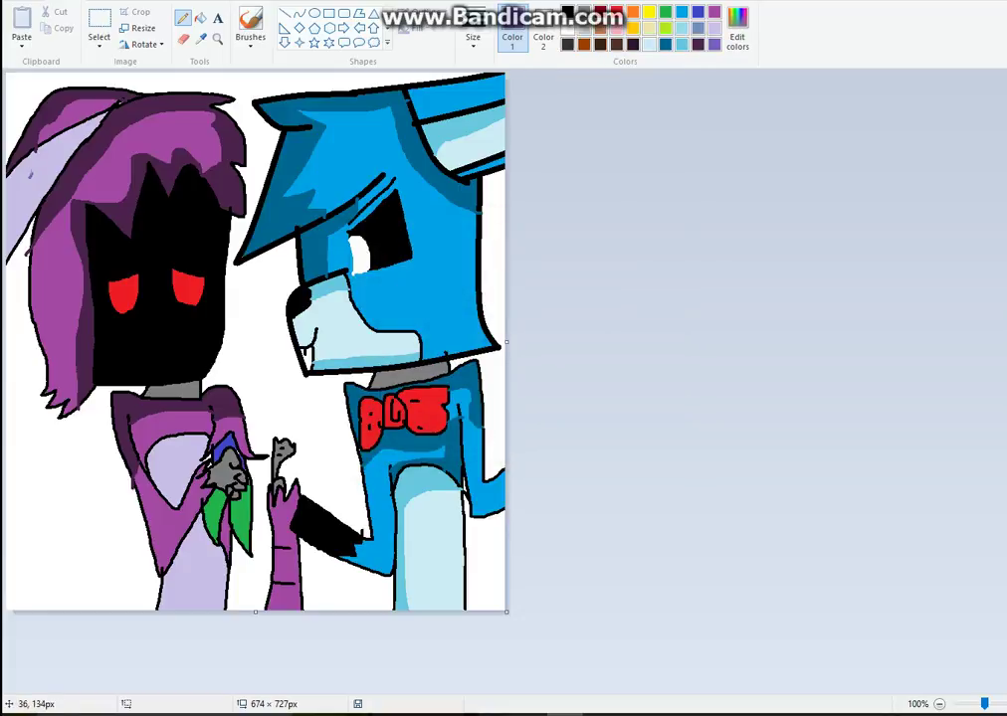
pyautogui.moveTo(33, 173)
pyautogui.mouseDown()
pyautogui.moveTo(59, 161)
pyautogui.moveTo(30, 184)
pyautogui.mouseUp()
pyautogui.click(200, 18)
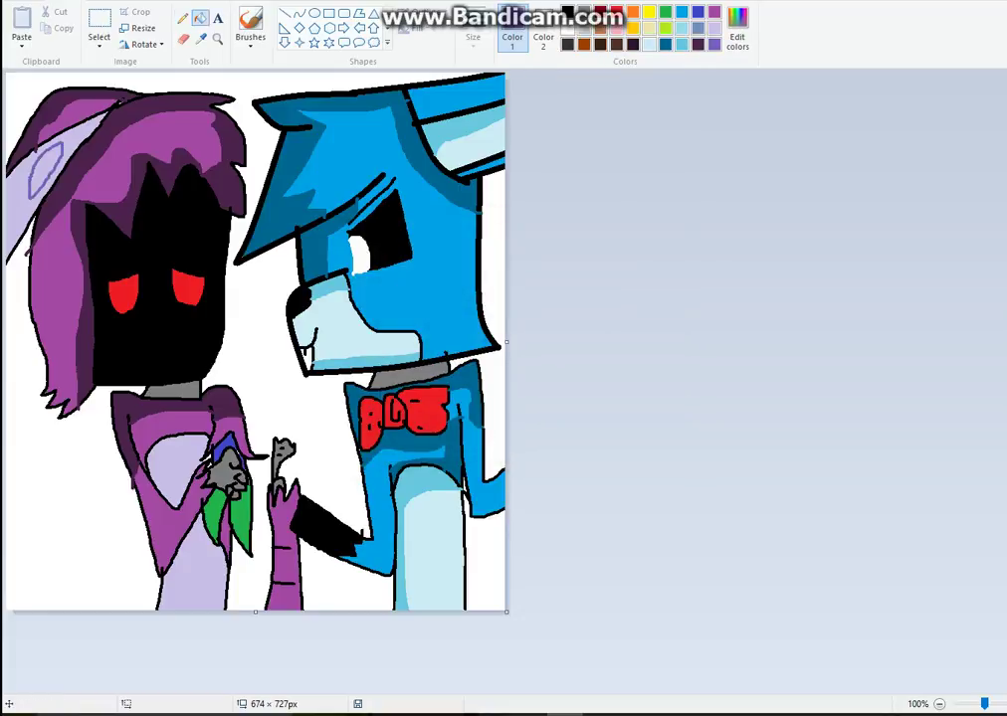
pyautogui.click(79, 140)
# Step: Outline highlights on the purple rabbit's chest patch and belly and fill the areas around them with the darker lavender
pyautogui.click(183, 18)
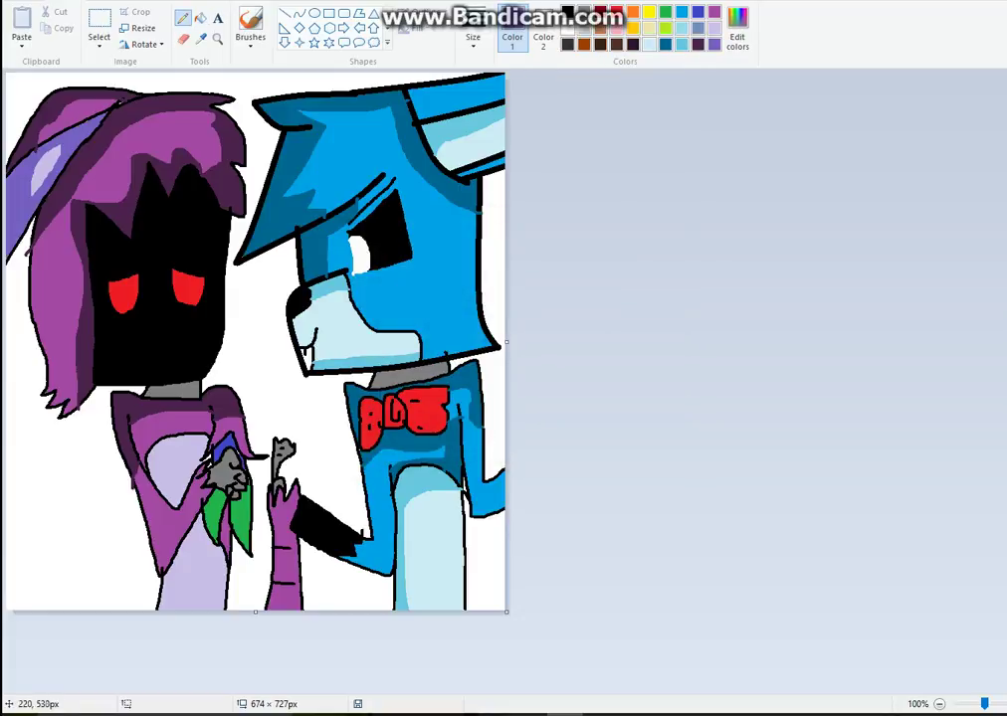
pyautogui.moveTo(169, 465)
pyautogui.mouseDown()
pyautogui.moveTo(195, 451)
pyautogui.moveTo(172, 474)
pyautogui.moveTo(166, 463)
pyautogui.mouseUp()
pyautogui.moveTo(180, 565); pyautogui.dragTo(203, 637)
pyautogui.moveTo(182, 565); pyautogui.dragTo(167, 613)
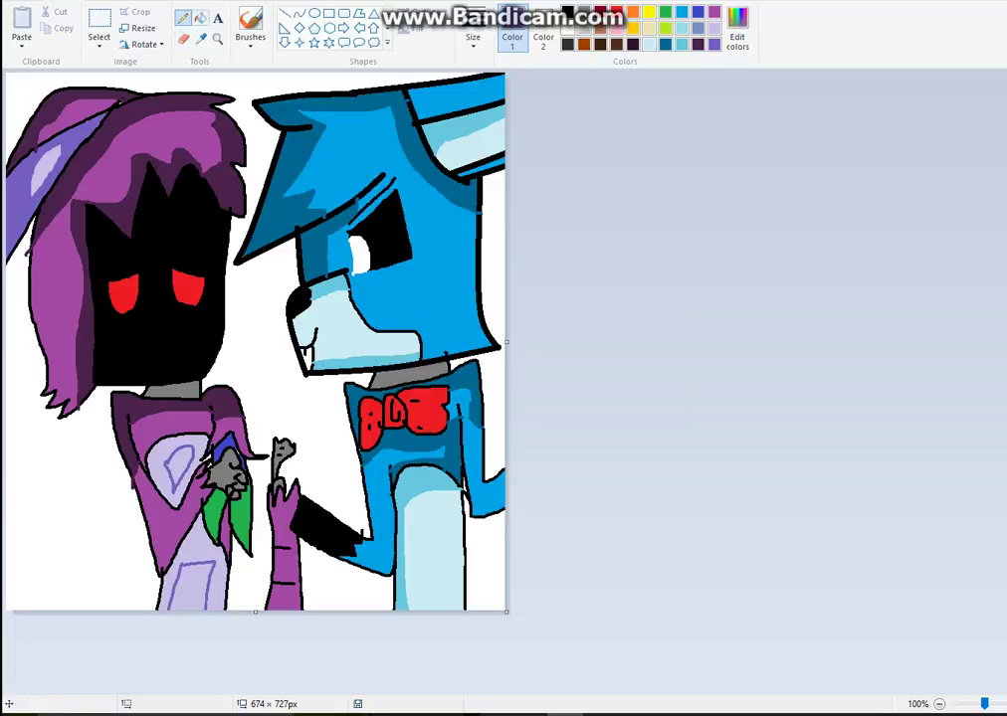
pyautogui.click(200, 18)
pyautogui.click(162, 461)
pyautogui.click(197, 543)
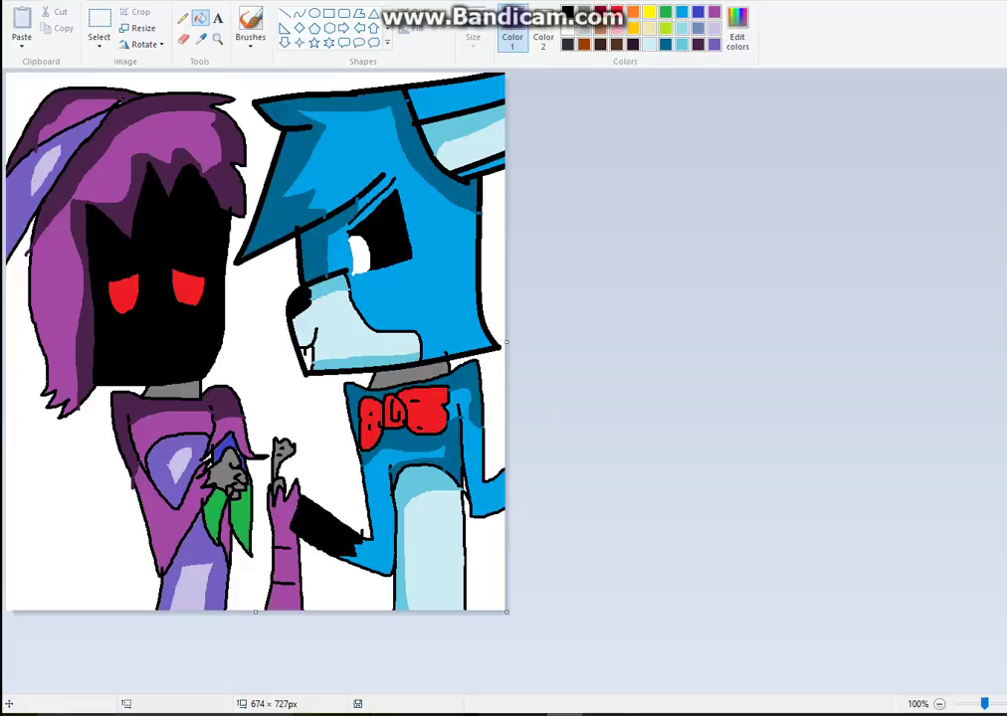
# Step: Switch to YouTube in the browser, open a suggested video and return to the drawing in Paint
pyautogui.click(455, 715)
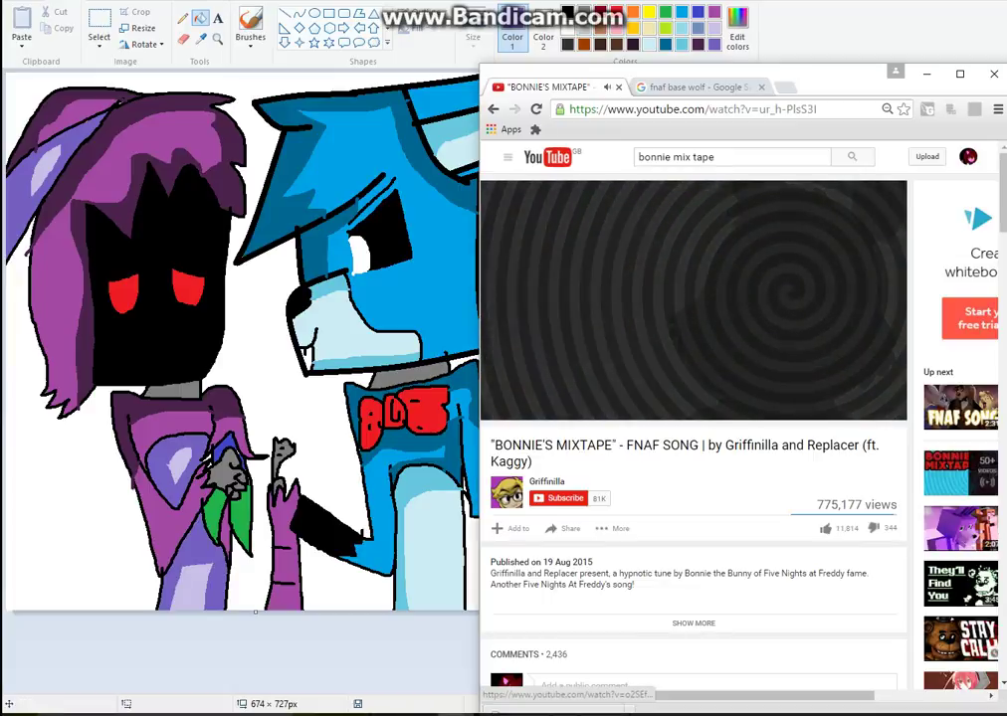
pyautogui.click(961, 639)
pyautogui.hotkey('alt', 'Tab')
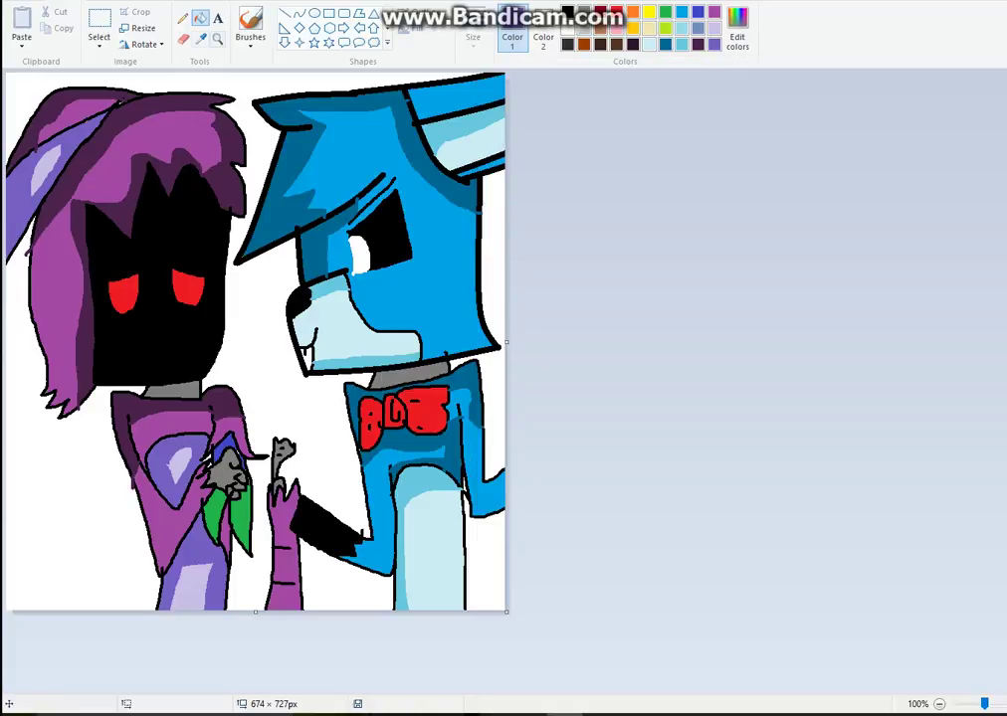
# Step: Draw a small rectangular highlight on each rabbit's neck and fill the rest of both necks with dark grey
pyautogui.click(202, 38)
pyautogui.click(182, 18)
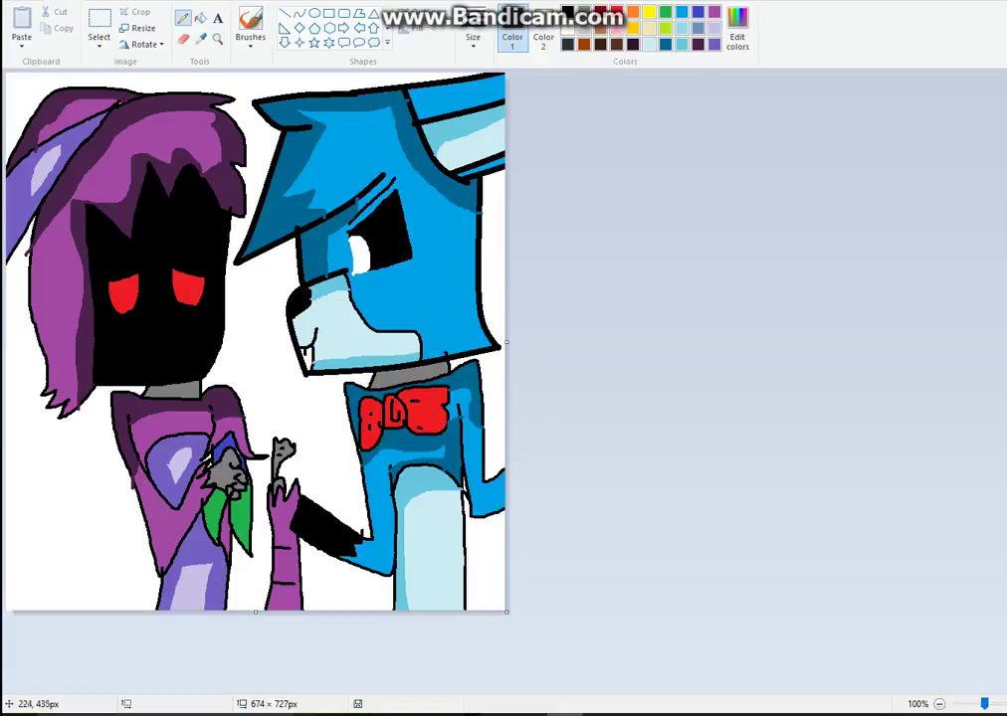
pyautogui.moveTo(189, 397); pyautogui.dragTo(177, 388)
pyautogui.moveTo(397, 374)
pyautogui.mouseDown()
pyautogui.moveTo(419, 380)
pyautogui.moveTo(400, 381)
pyautogui.mouseUp()
pyautogui.click(201, 18)
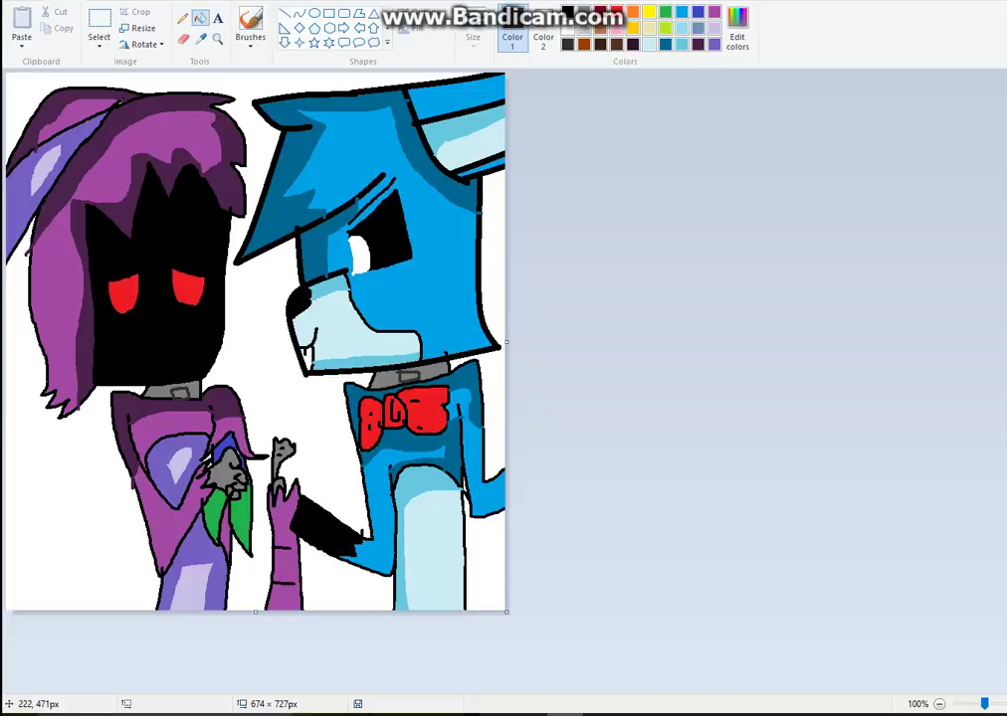
pyautogui.click(158, 395)
pyautogui.click(438, 372)
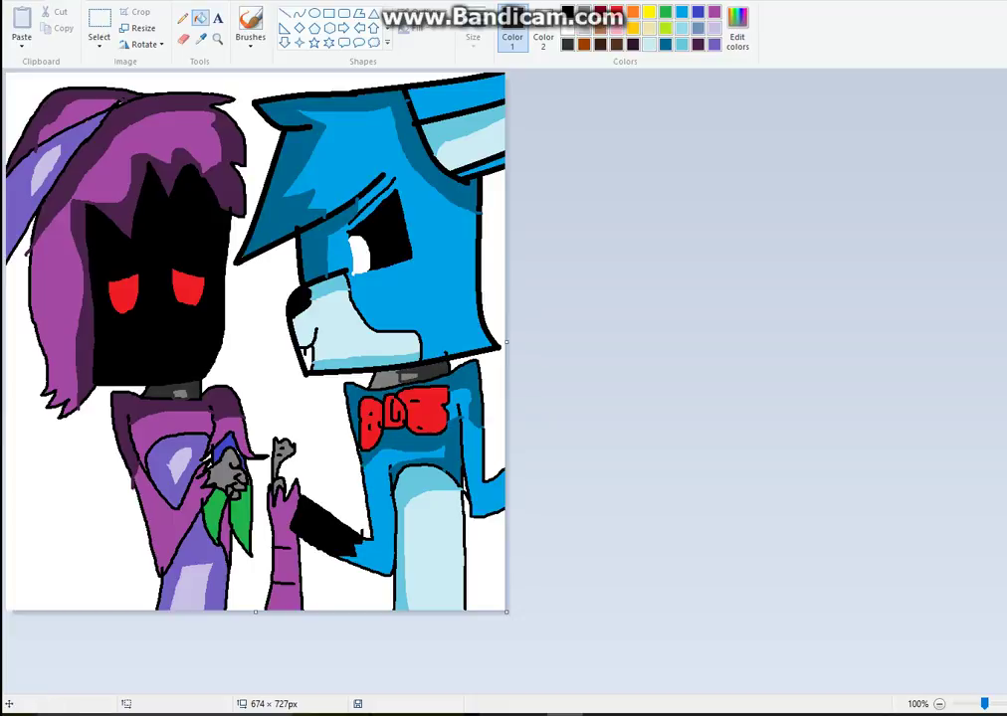
pyautogui.click(393, 381)
# Step: Pick the bow tie's red and darken it to RGB 116, 10, 15 for shading
pyautogui.click(201, 37)
pyautogui.click(423, 409)
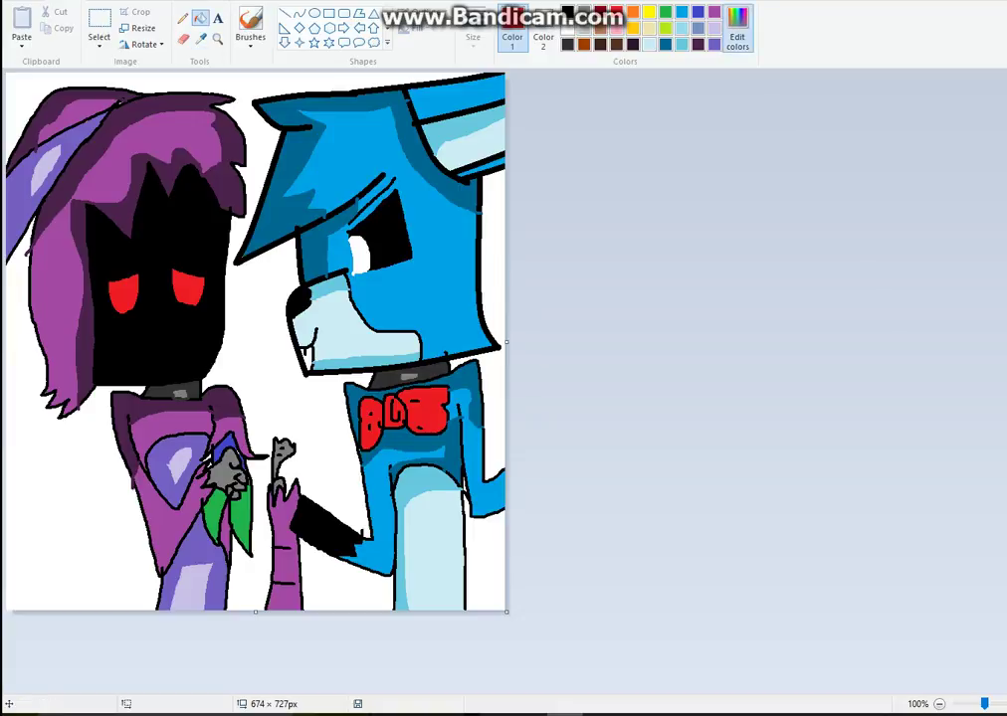
pyautogui.click(737, 30)
pyautogui.moveTo(678, 311); pyautogui.dragTo(678, 348)
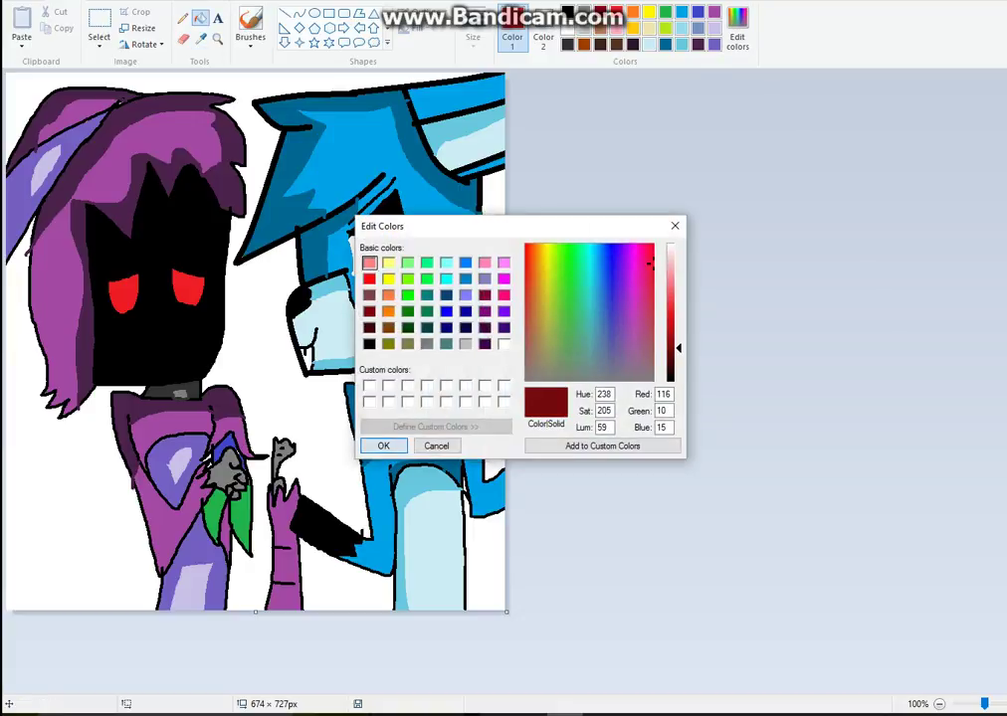
pyautogui.click(384, 446)
# Step: Outline a highlight on the bow tie's larger loop and fill the rest of the bow tie with dark red
pyautogui.click(182, 18)
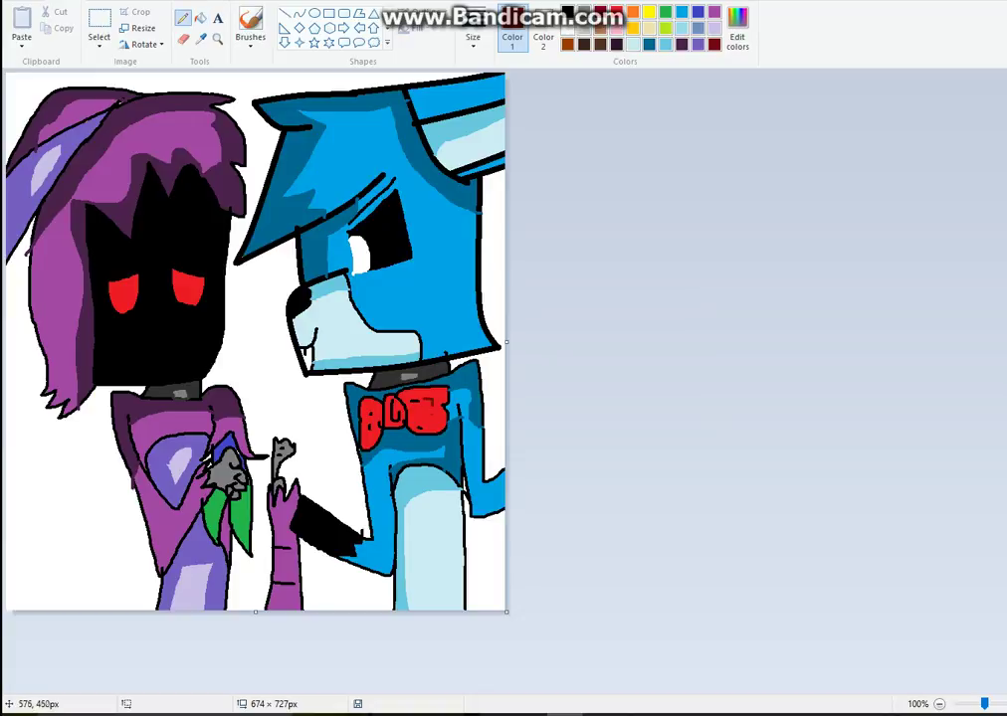
pyautogui.moveTo(432, 405)
pyautogui.mouseDown()
pyautogui.moveTo(420, 406)
pyautogui.moveTo(427, 394)
pyautogui.mouseUp()
pyautogui.click(200, 17)
pyautogui.click(371, 422)
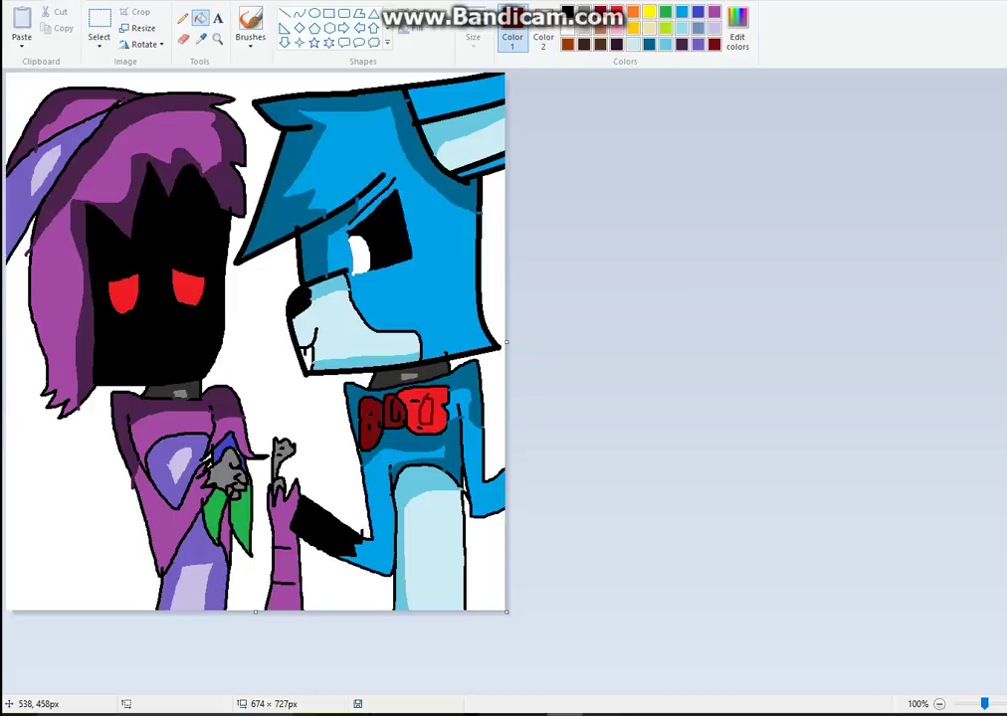
pyautogui.click(408, 393)
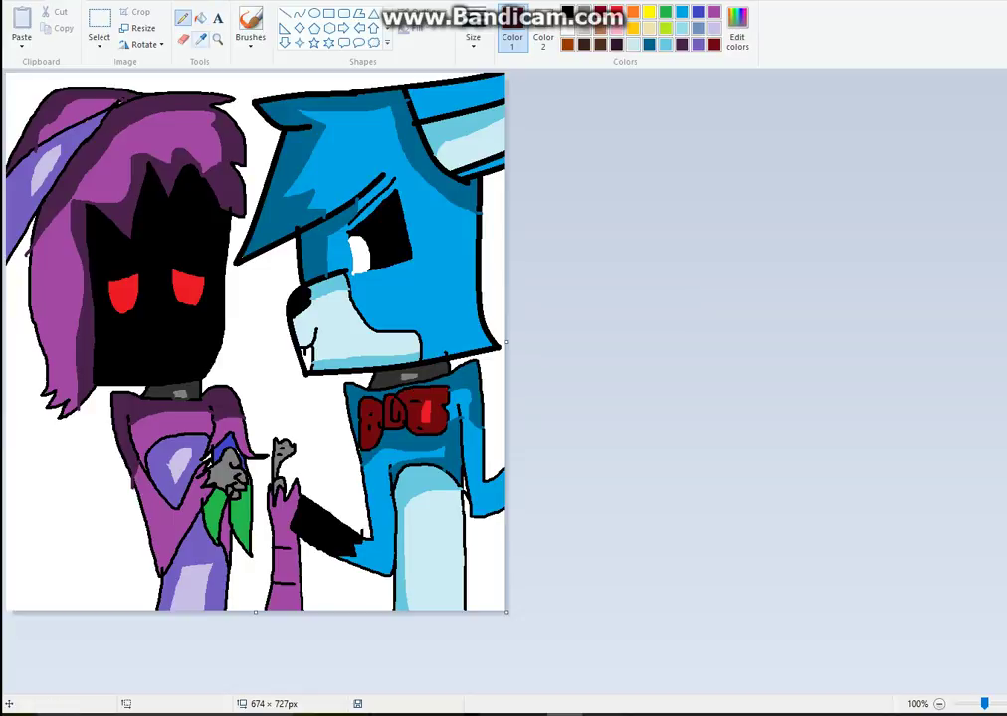
# Step: Outline a small highlight on the purple forearm between the rabbits and fill the rest of it with dark purple
pyautogui.click(182, 18)
pyautogui.moveTo(282, 561)
pyautogui.mouseDown()
pyautogui.moveTo(289, 577)
pyautogui.moveTo(282, 561)
pyautogui.mouseUp()
pyautogui.click(200, 18)
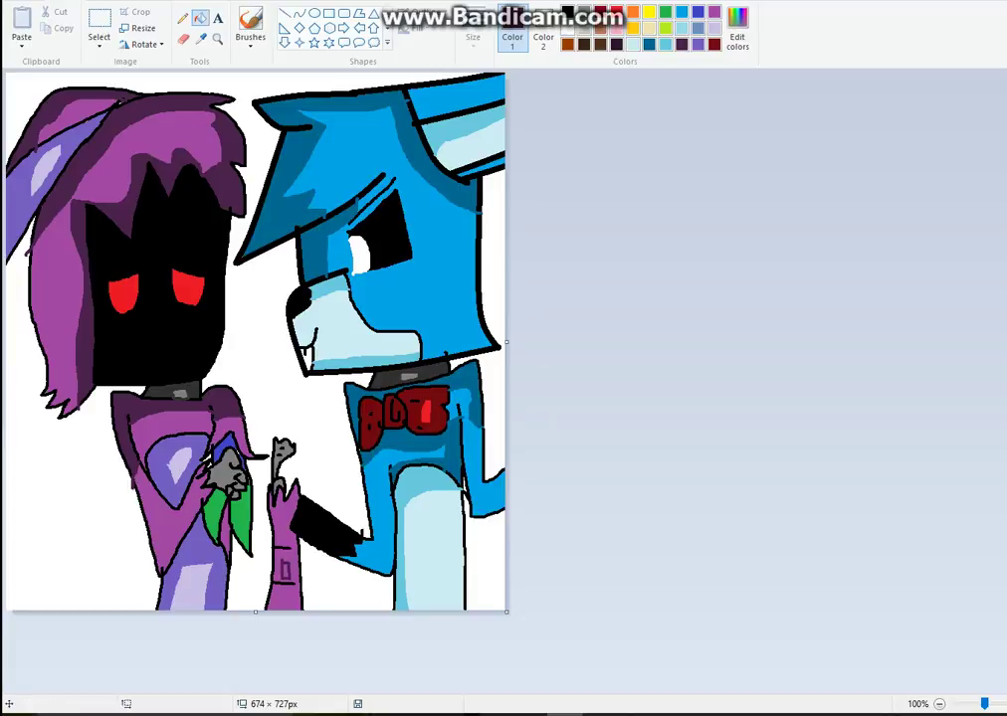
pyautogui.click(286, 592)
# Step: Pick the neck's dark grey and shade part of the purple rabbit's grey stump and the grey piece above the raised forearm
pyautogui.click(200, 39)
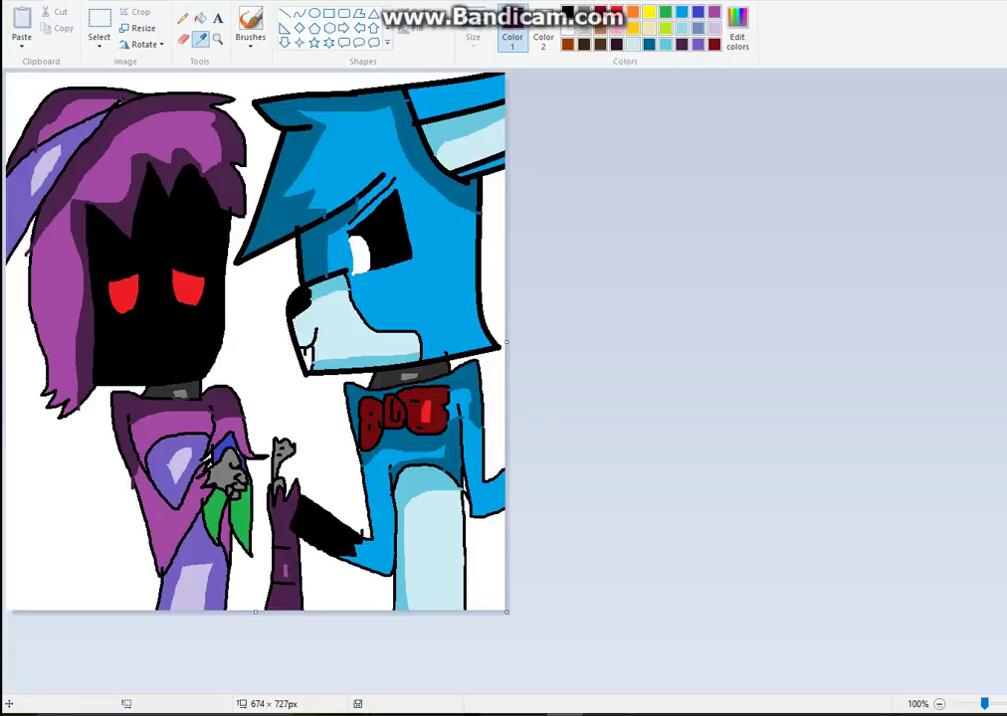
pyautogui.click(160, 388)
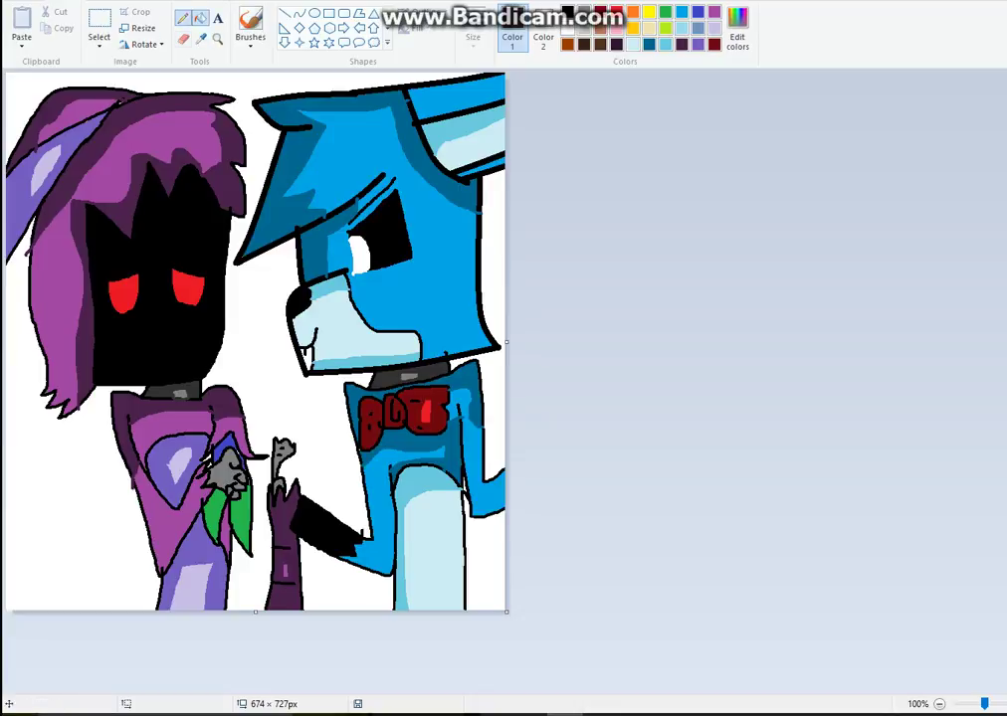
pyautogui.click(183, 18)
pyautogui.moveTo(218, 469); pyautogui.dragTo(222, 485)
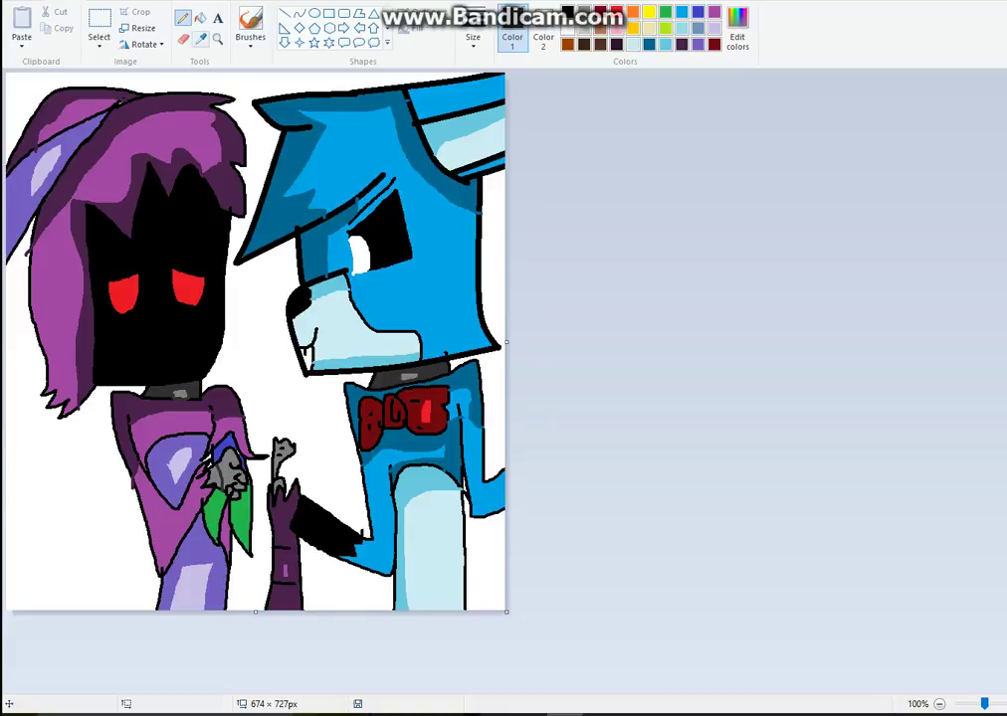
pyautogui.click(200, 18)
pyautogui.click(209, 477)
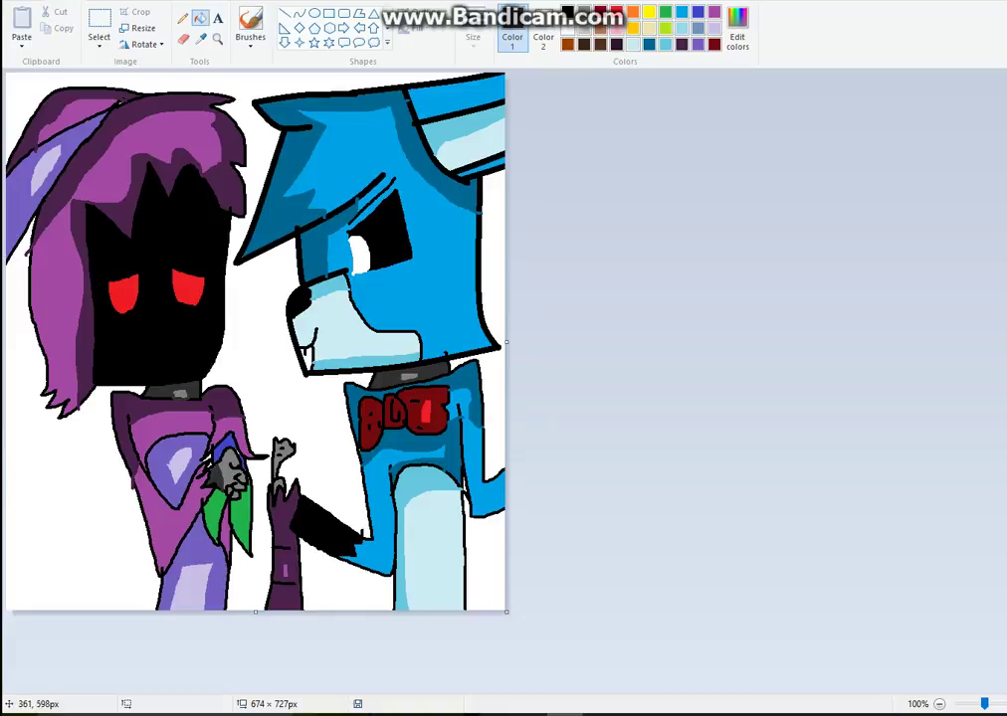
pyautogui.click(278, 482)
pyautogui.click(280, 466)
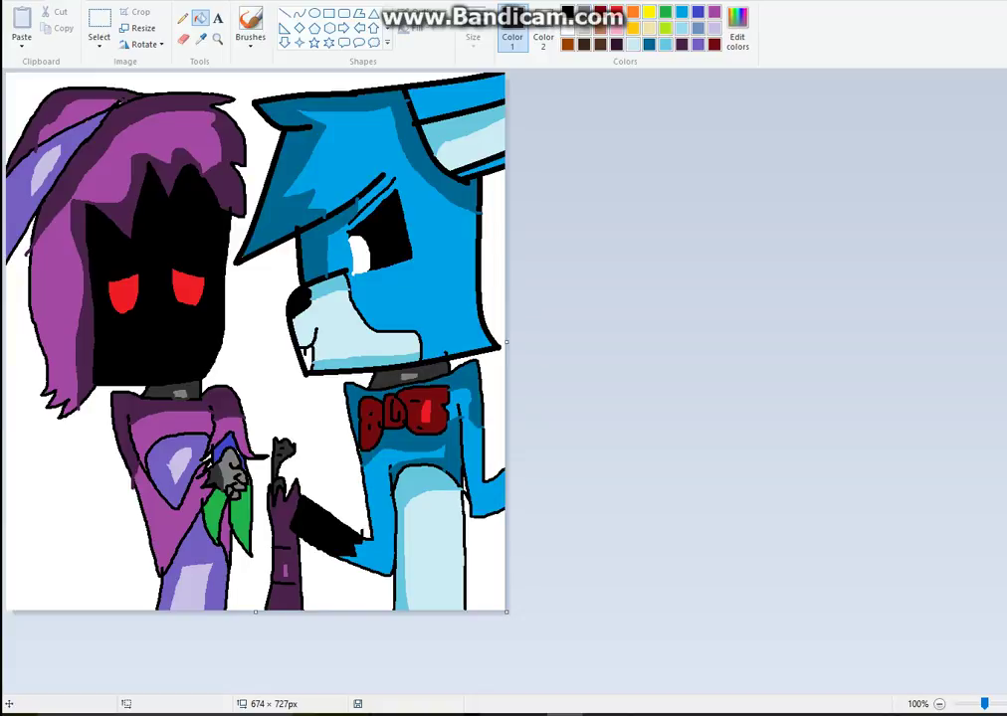
# Step: Mix a dark grey of RGB 42, 42, 42 for the background and undo the stray fill on the black outlines
pyautogui.click(585, 12)
pyautogui.click(738, 29)
pyautogui.moveTo(677, 313); pyautogui.dragTo(678, 358)
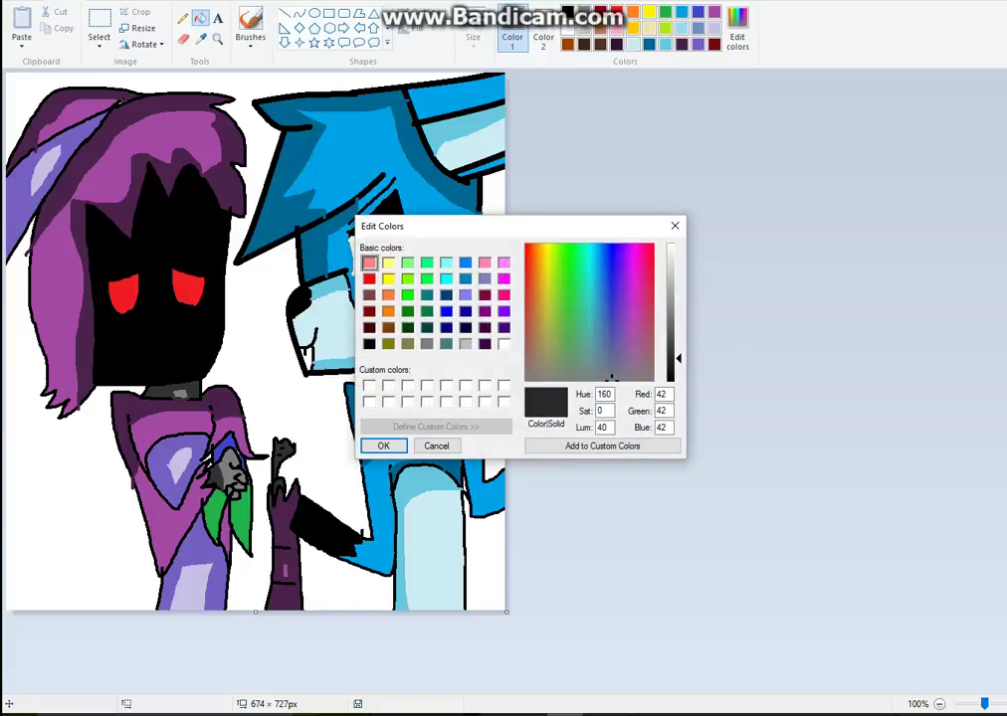
pyautogui.click(383, 446)
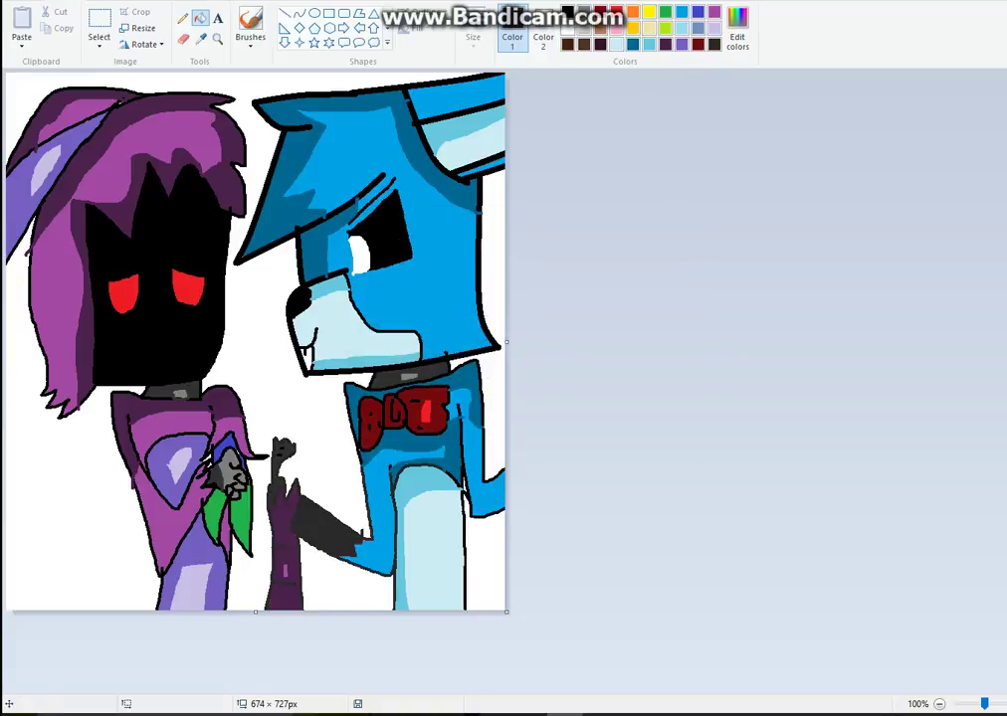
pyautogui.hotkey('ctrl', 'z')
# Step: Fill all white background areas around both rabbits with the dark grey
pyautogui.click(261, 490)
pyautogui.click(109, 509)
pyautogui.click(344, 583)
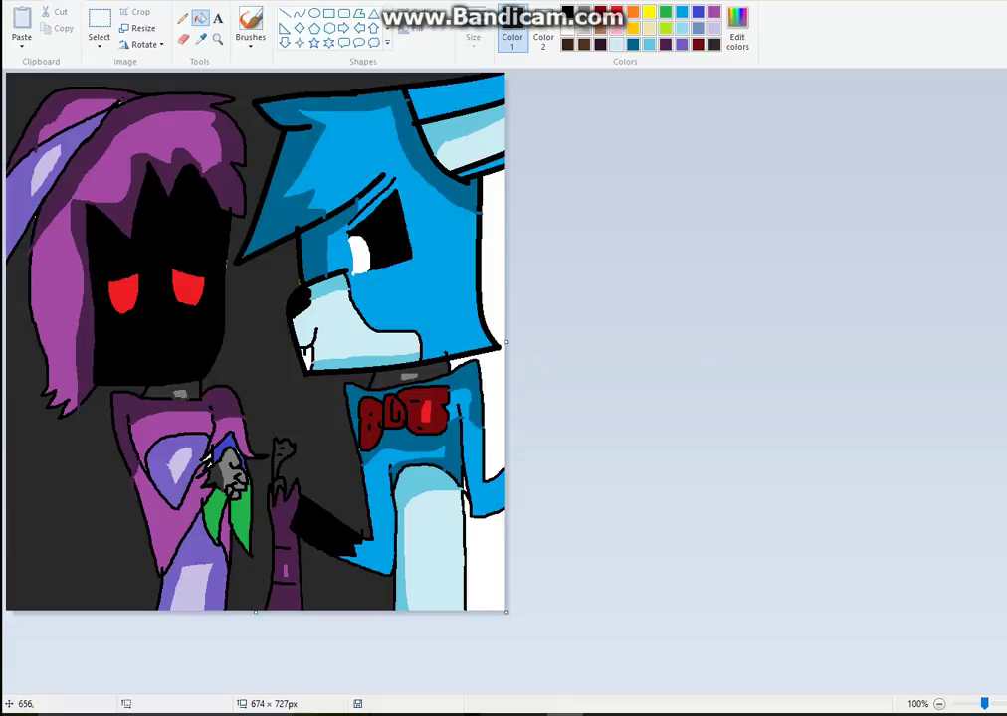
pyautogui.click(493, 398)
pyautogui.click(485, 557)
# Step: Mix a darker grey and draw thin shading outlines on the background beside the purple rabbit, above the blue rabbit and in the lower corner
pyautogui.click(737, 29)
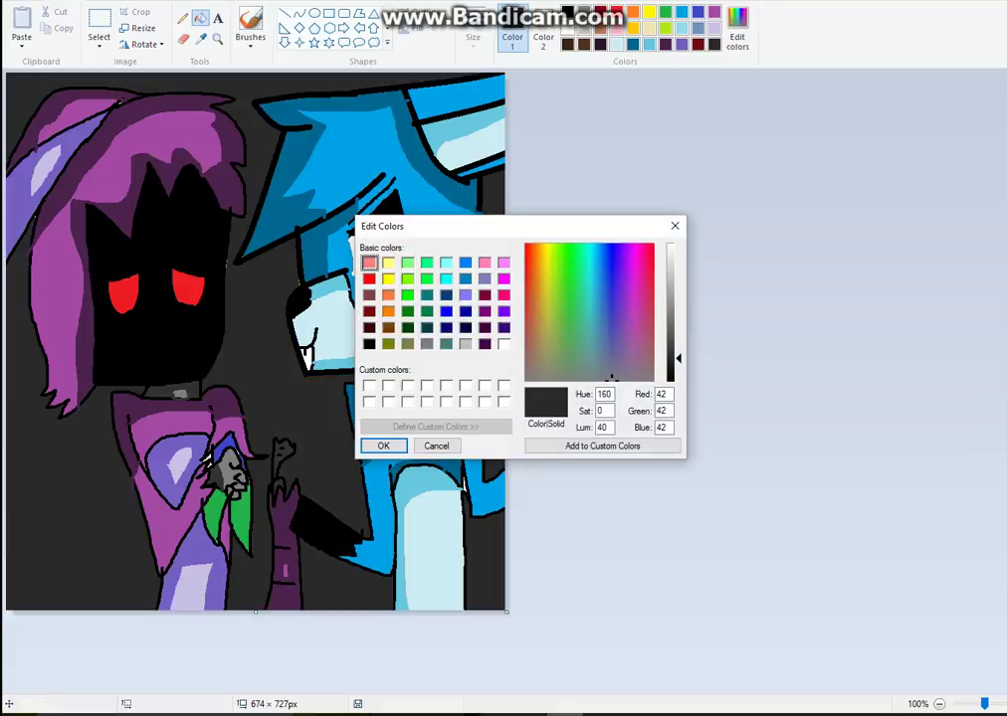
pyautogui.click(383, 446)
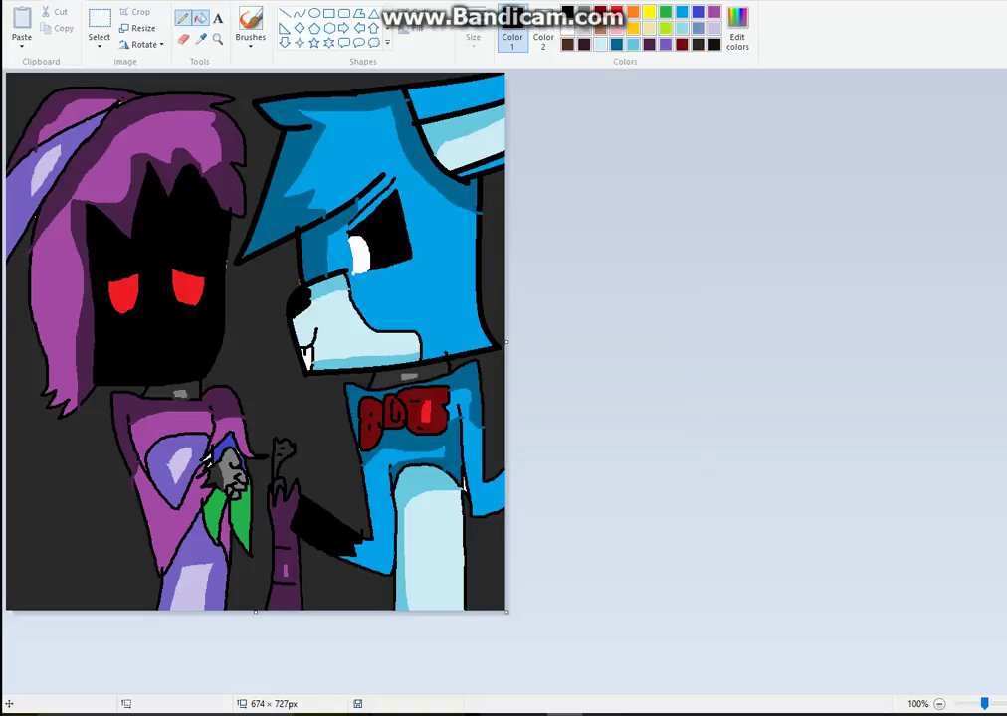
pyautogui.moveTo(70, 435); pyautogui.dragTo(81, 611)
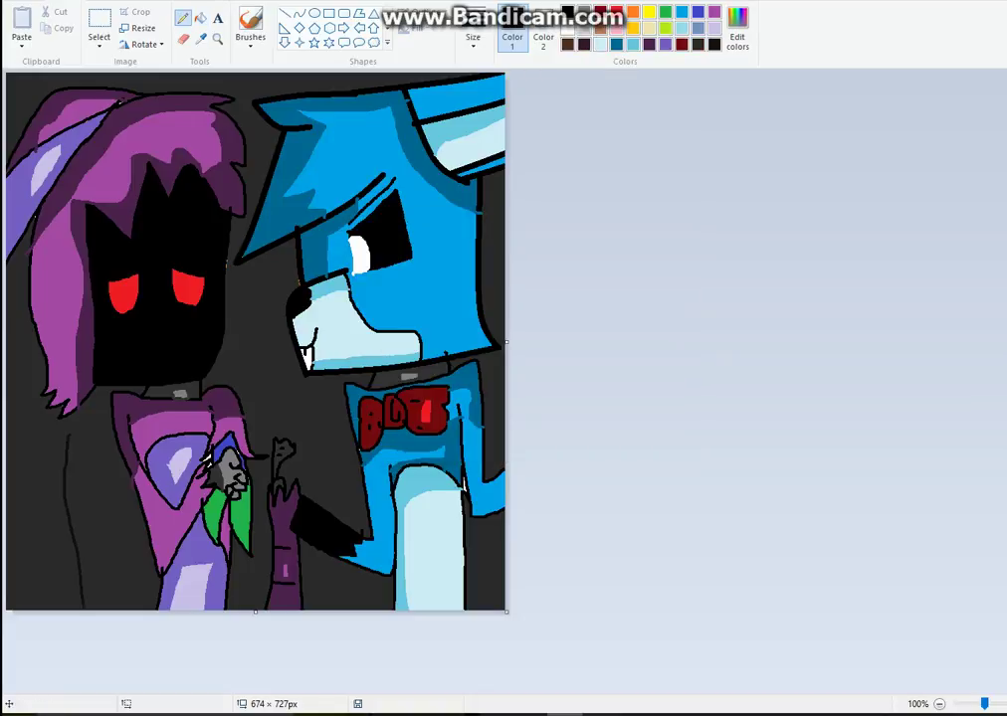
pyautogui.moveTo(66, 460); pyautogui.dragTo(8, 444)
pyautogui.moveTo(239, 83)
pyautogui.mouseDown()
pyautogui.moveTo(248, 96)
pyautogui.moveTo(326, 73)
pyautogui.mouseUp()
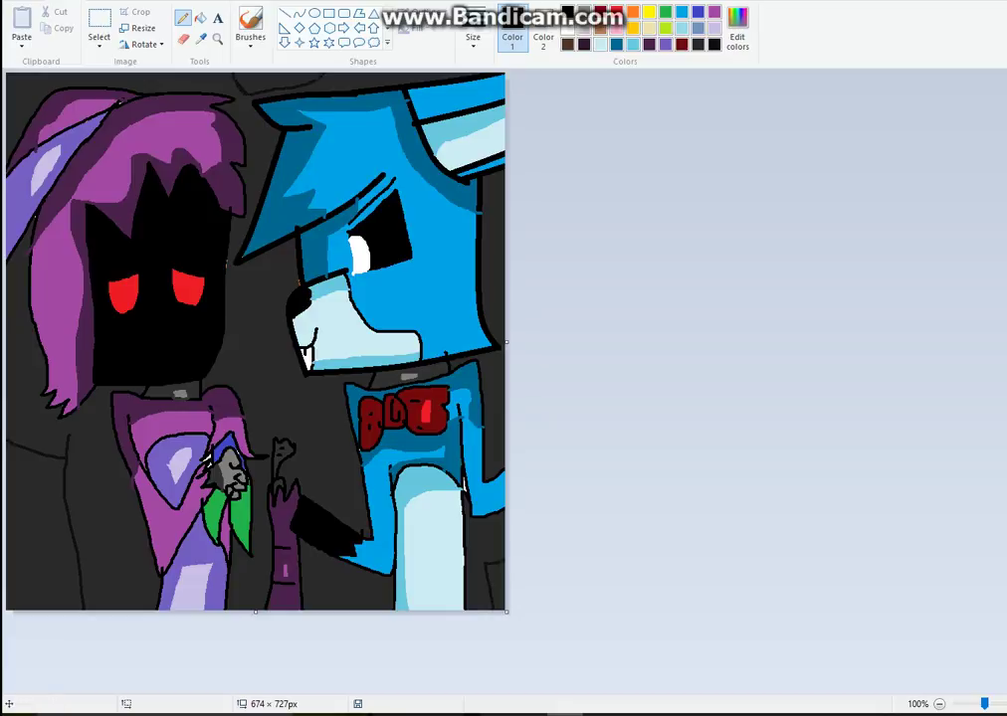
# Step: Fill the outlined shadow areas of the background around both rabbits with the darker grey, leaving lighter grey patches near the edges
pyautogui.click(200, 18)
pyautogui.click(104, 470)
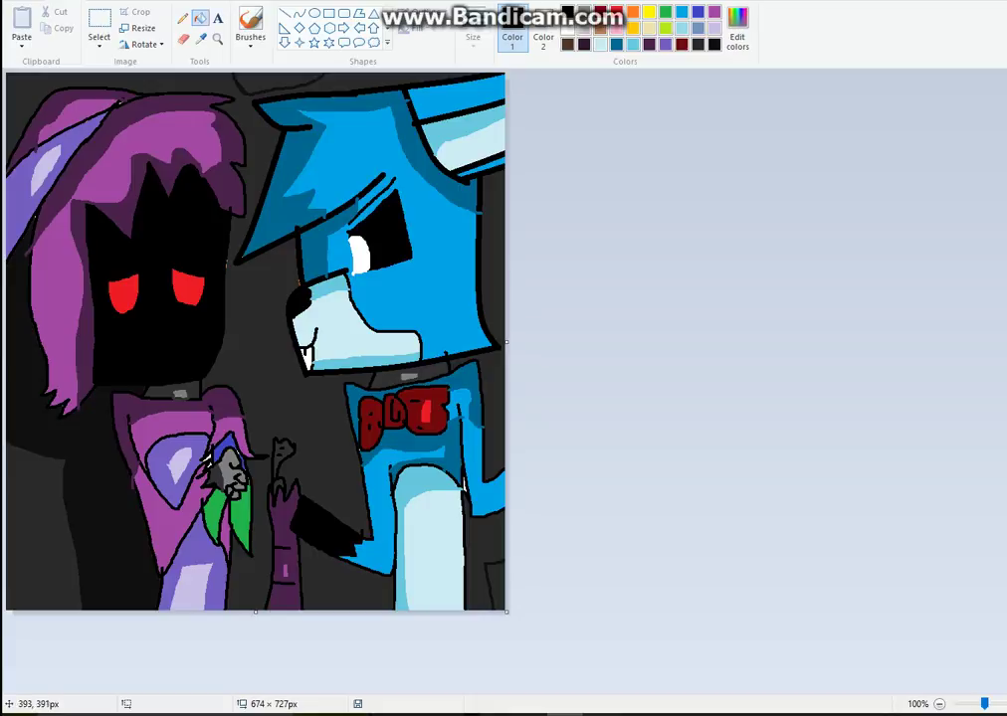
pyautogui.click(297, 362)
pyautogui.click(493, 396)
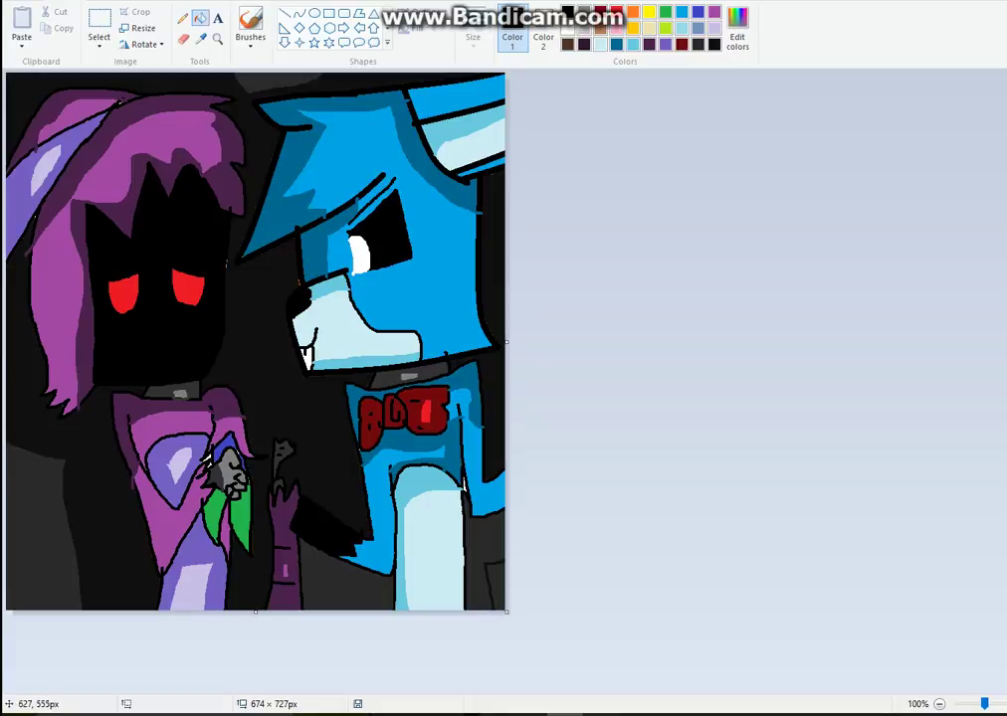
pyautogui.click(482, 528)
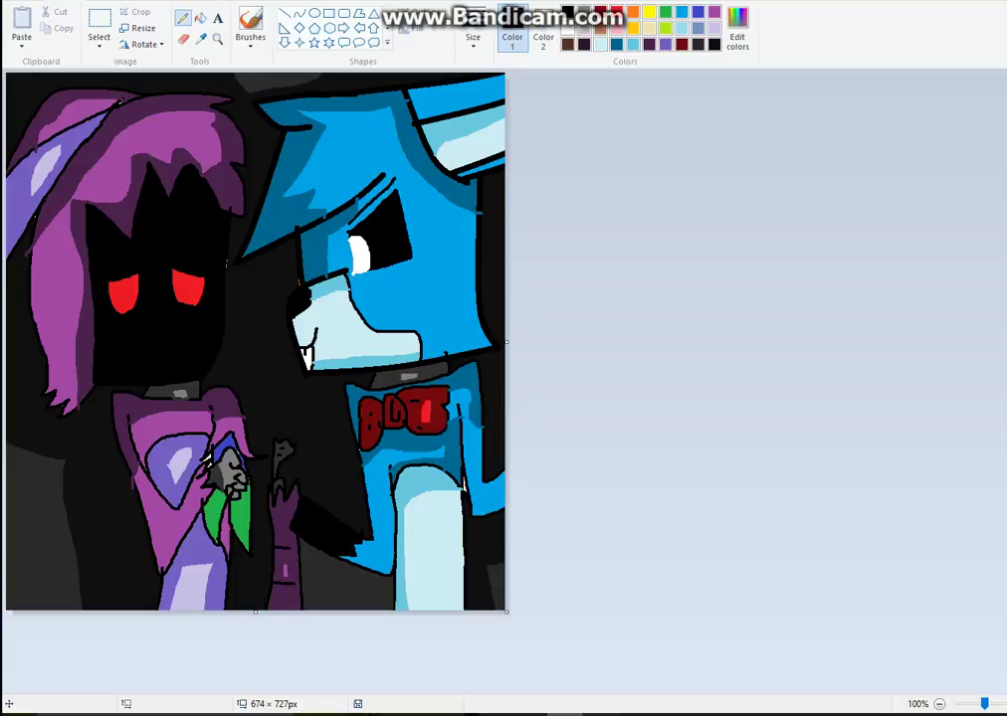
# Step: Spray a red glow around both of the purple rabbit's eyes with a thick Airbrush
pyautogui.click(217, 38)
pyautogui.click(203, 181)
pyautogui.click(368, 473)
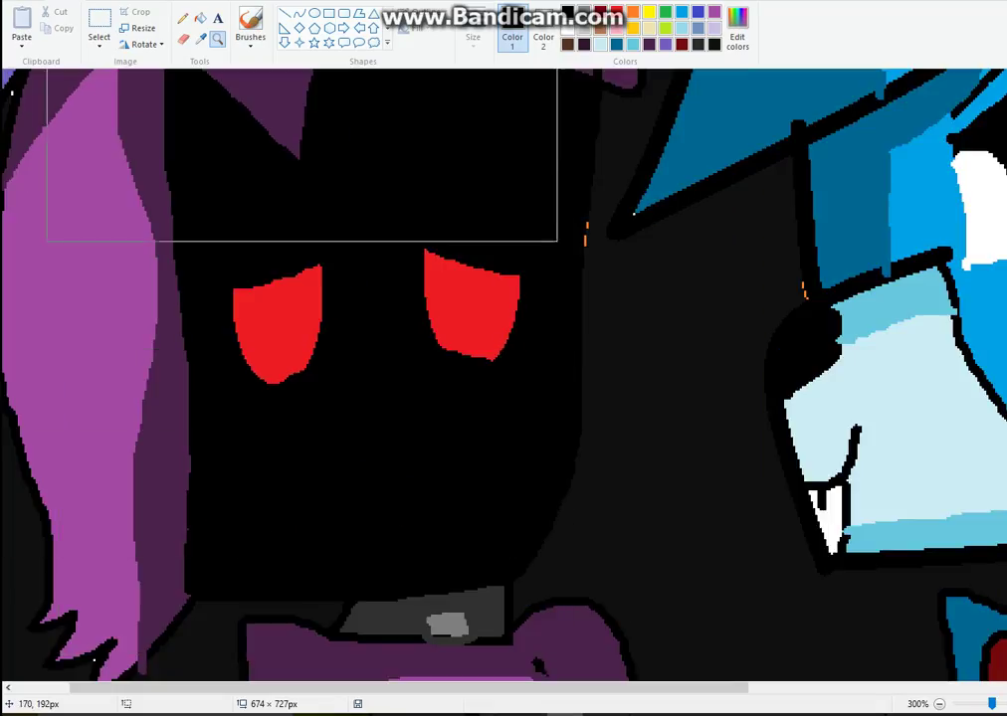
pyautogui.click(250, 41)
pyautogui.click(339, 68)
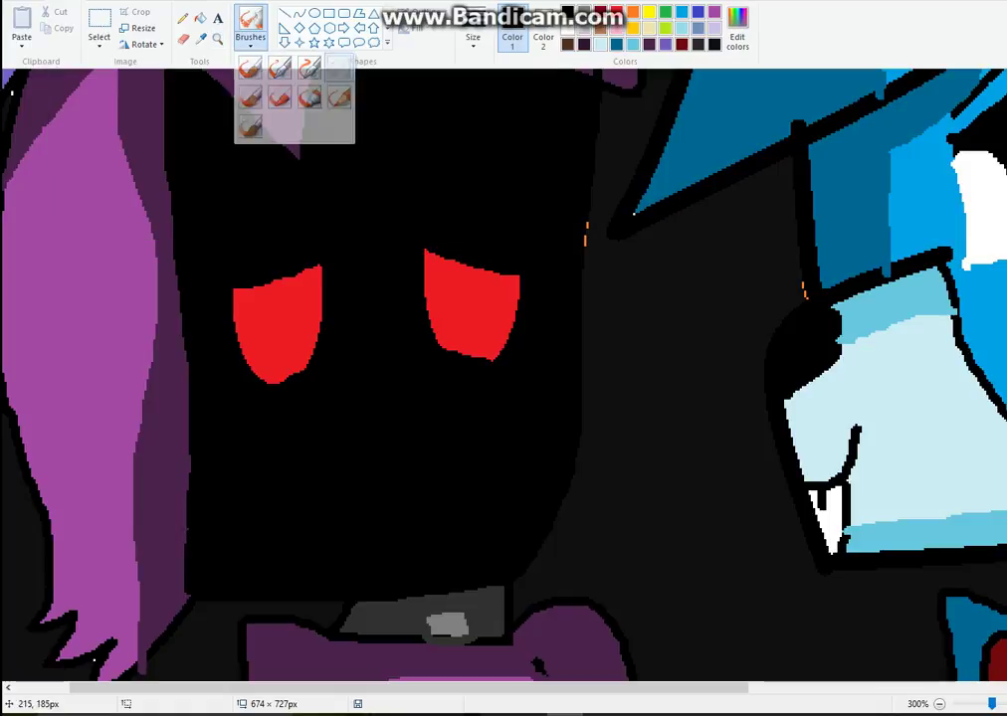
pyautogui.click(600, 12)
pyautogui.moveTo(426, 243); pyautogui.dragTo(515, 263)
pyautogui.hotkey('ctrl', 'z')
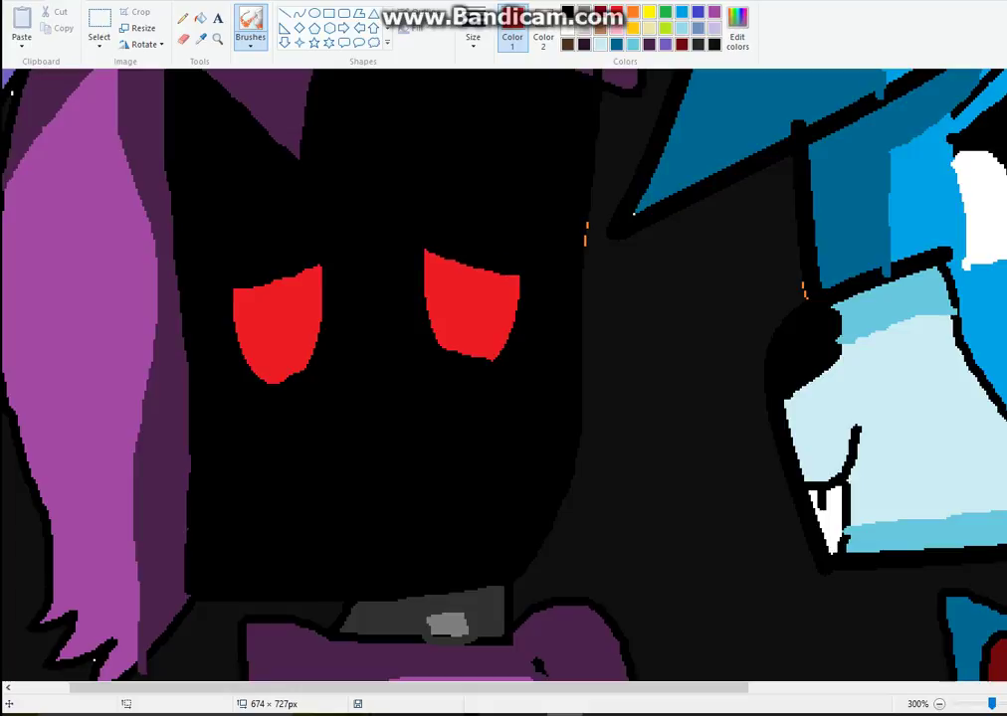
pyautogui.click(473, 30)
pyautogui.click(505, 156)
pyautogui.moveTo(434, 249)
pyautogui.mouseDown()
pyautogui.moveTo(428, 255)
pyautogui.moveTo(472, 264)
pyautogui.moveTo(459, 303)
pyautogui.mouseUp()
pyautogui.moveTo(322, 283)
pyautogui.mouseDown()
pyautogui.moveTo(234, 284)
pyautogui.moveTo(214, 324)
pyautogui.moveTo(274, 387)
pyautogui.moveTo(336, 332)
pyautogui.moveTo(326, 271)
pyautogui.mouseUp()
# Step: Spray a white glow over the white part of the blue rabbit's eye and return to the full drawing at 100%
pyautogui.moveTo(557, 688); pyautogui.dragTo(828, 688)
pyautogui.click(567, 28)
pyautogui.moveTo(569, 160)
pyautogui.mouseDown()
pyautogui.moveTo(627, 169)
pyautogui.moveTo(632, 209)
pyautogui.moveTo(632, 239)
pyautogui.moveTo(582, 139)
pyautogui.moveTo(552, 164)
pyautogui.moveTo(557, 229)
pyautogui.moveTo(607, 267)
pyautogui.mouseUp()
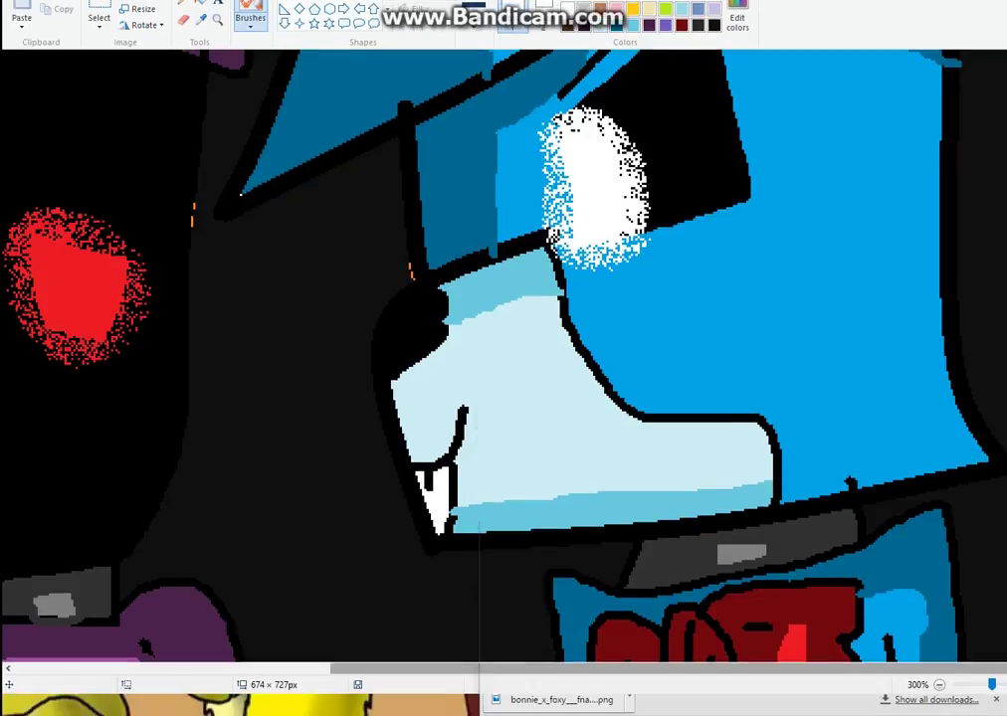
pyautogui.click(111, 2)
pyautogui.click(52, 16)
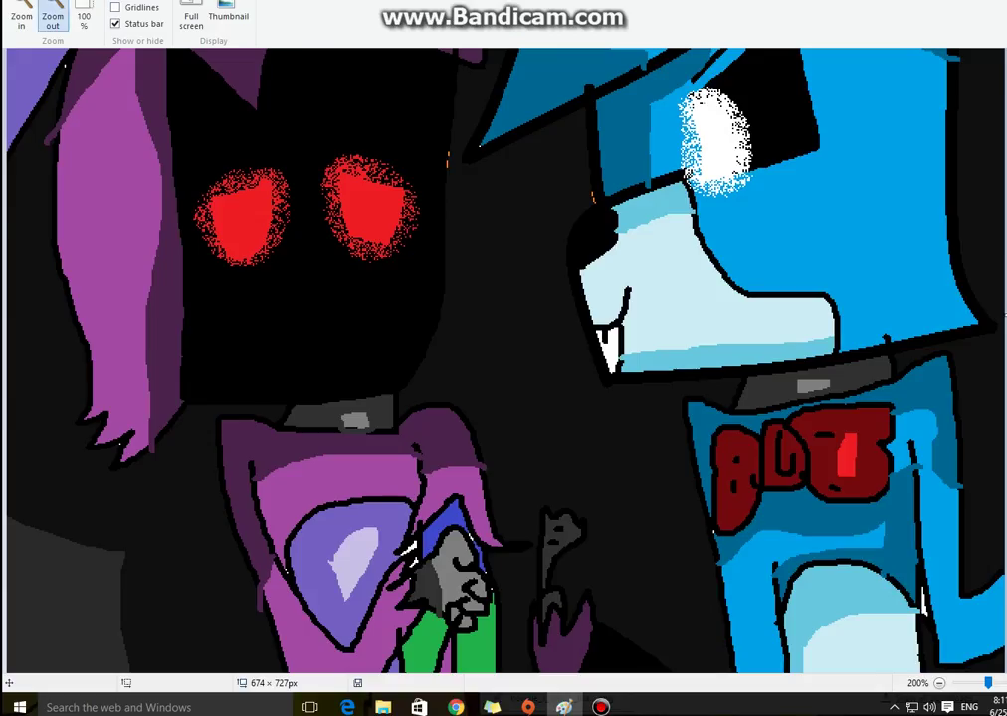
pyautogui.click(53, 16)
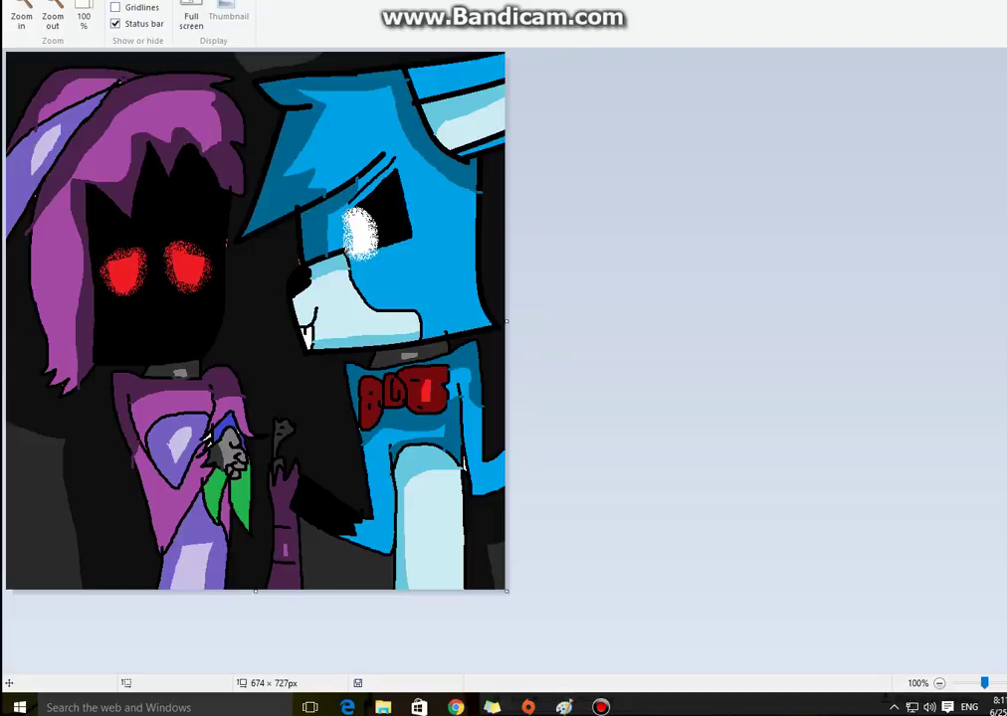